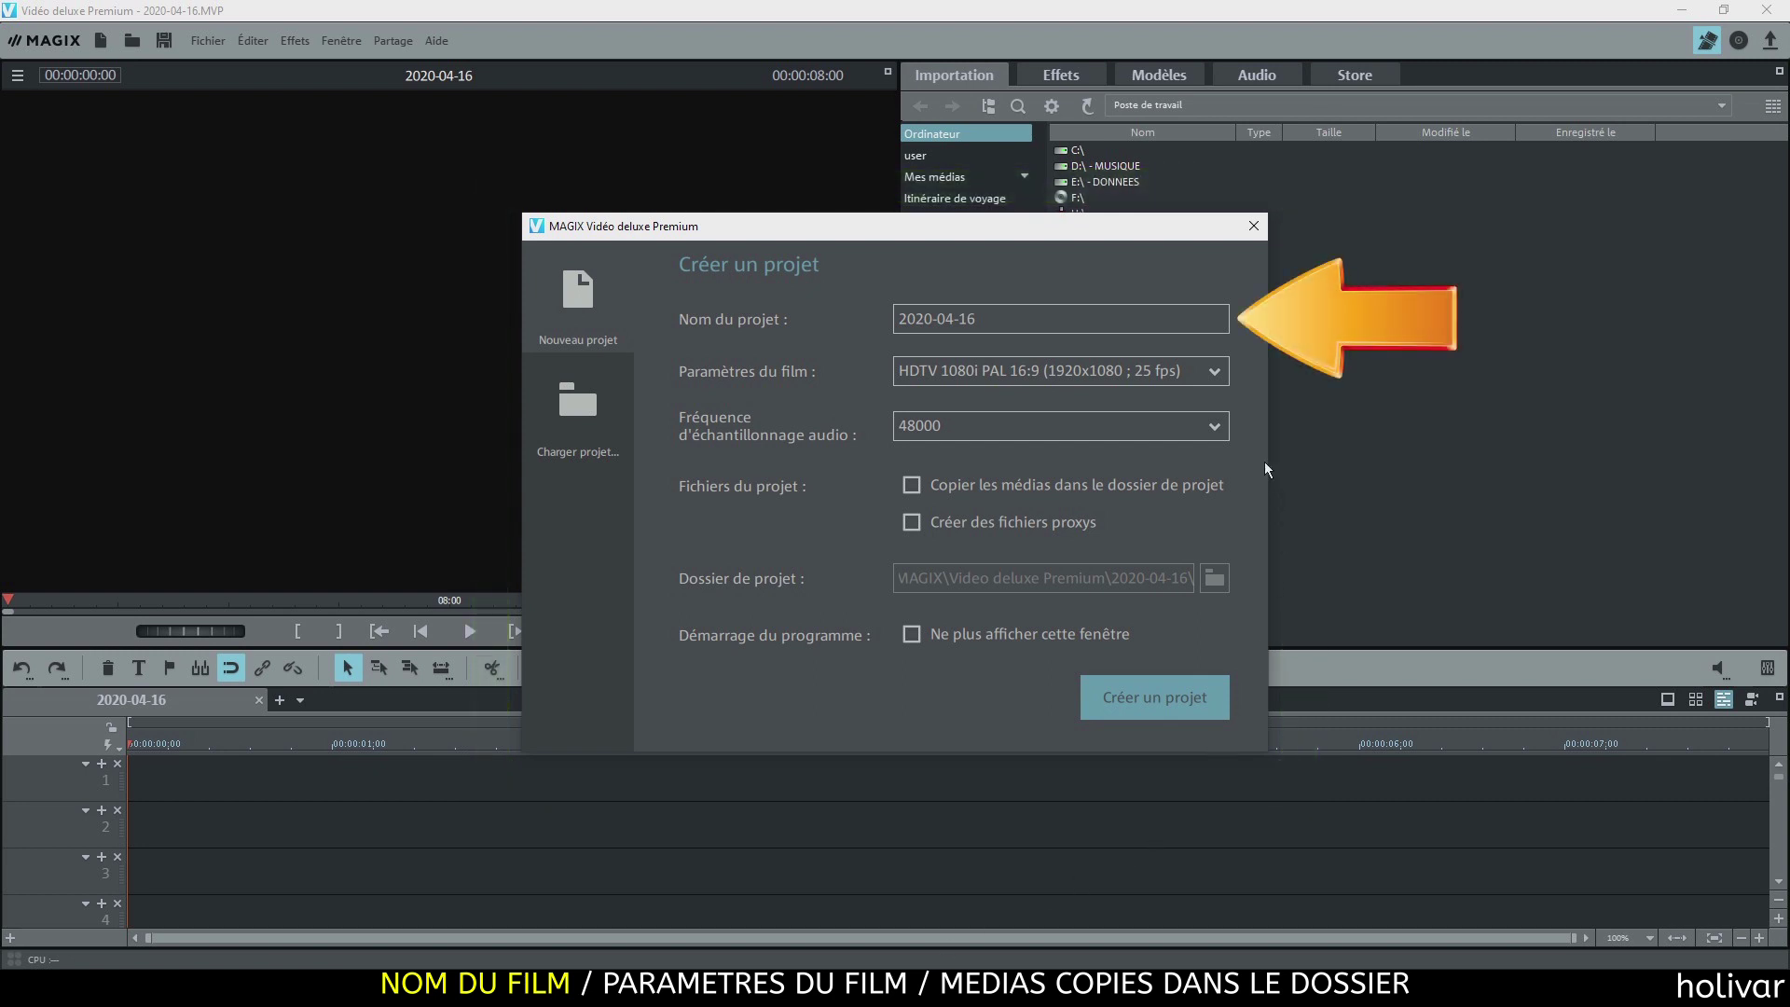
Replace the default name of the new project with MA VIDEO D'ANNIVERSAIRE.
click(999, 317)
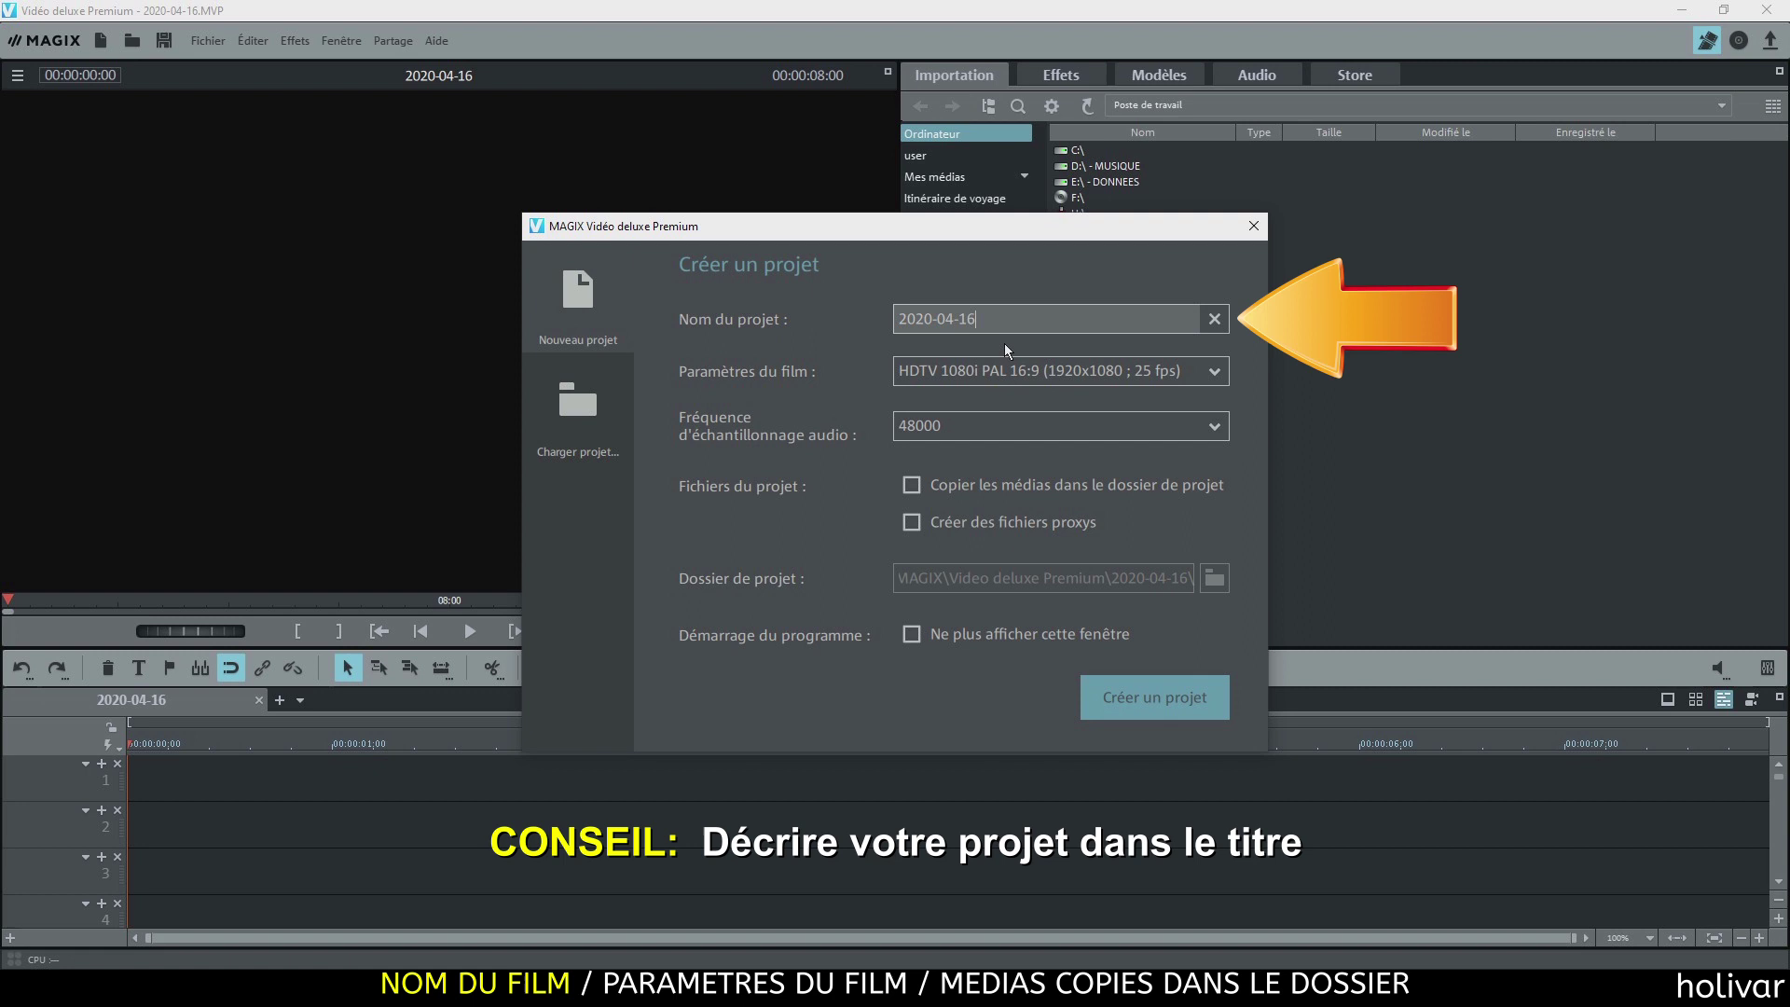
key(BackSpace)
key(BackSpace)
key(BackSpace)
key(BackSpace)
key(BackSpace)
key(BackSpace)
key(BackSpace)
key(BackSpace)
key(BackSpace)
key(BackSpace)
text(MA VIDEO D'ANNIVERSAIRE)
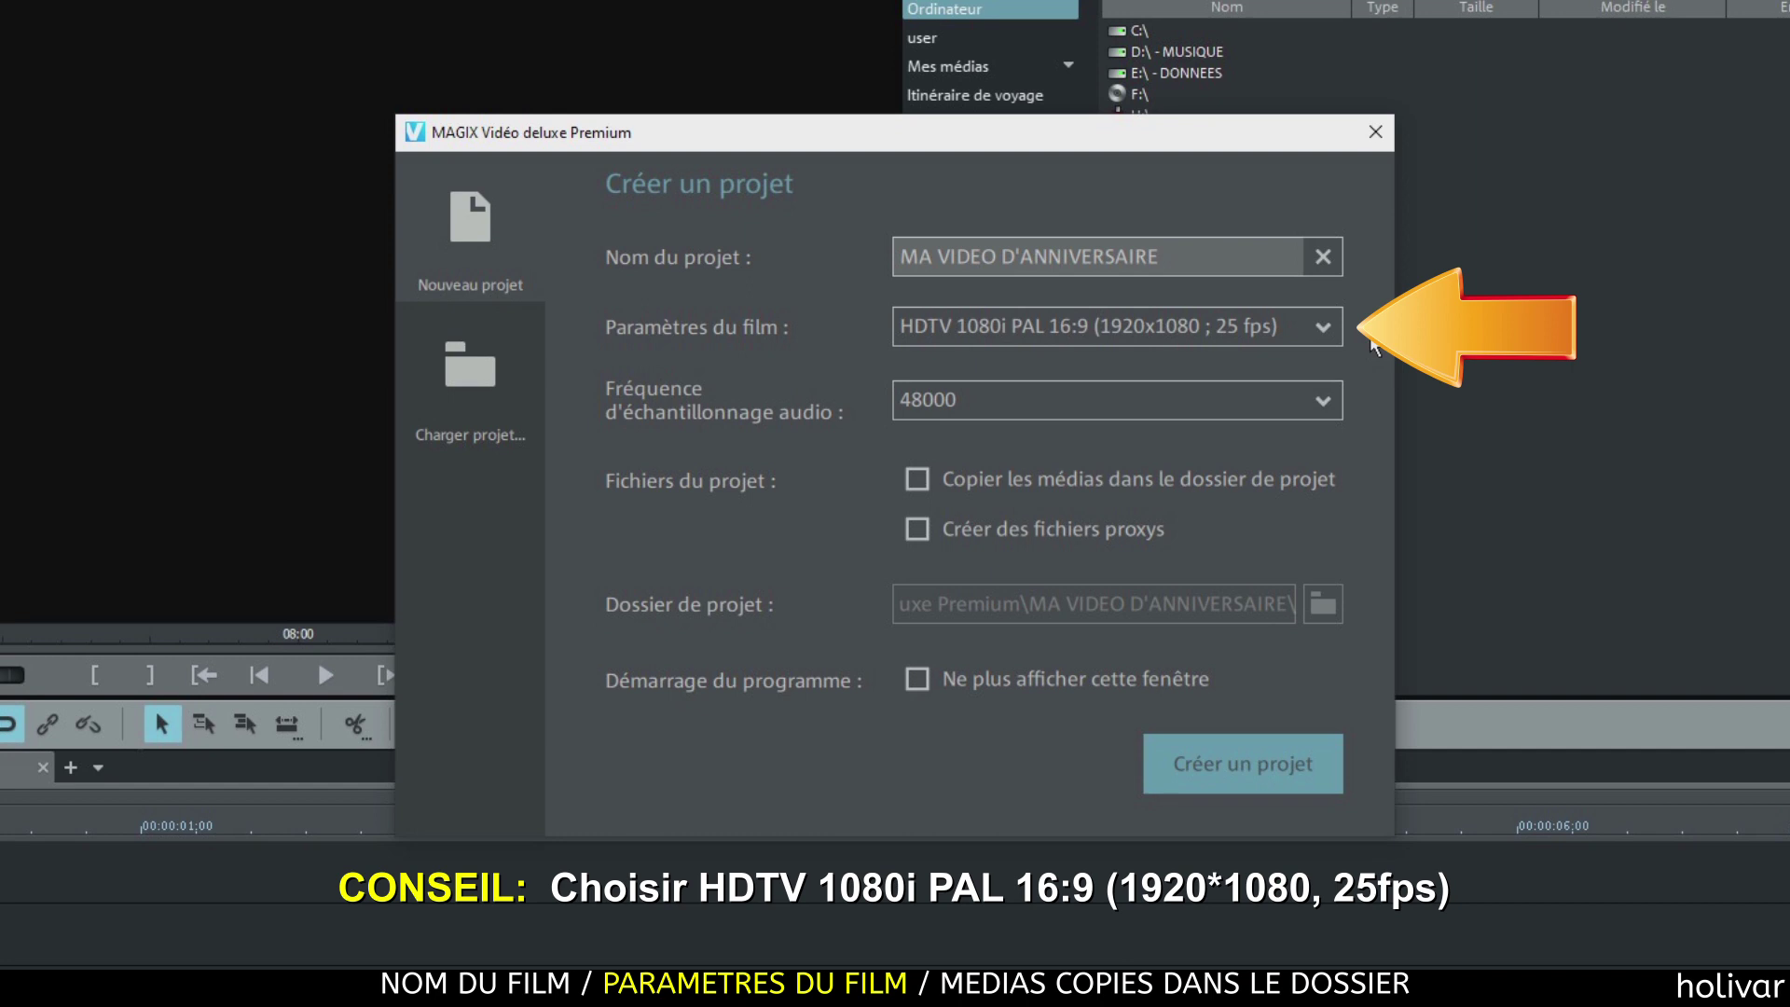
Look through the available film settings and keep HDTV 1080i PAL 16:9 (1920x1080 ; 25 fps).
click(1323, 326)
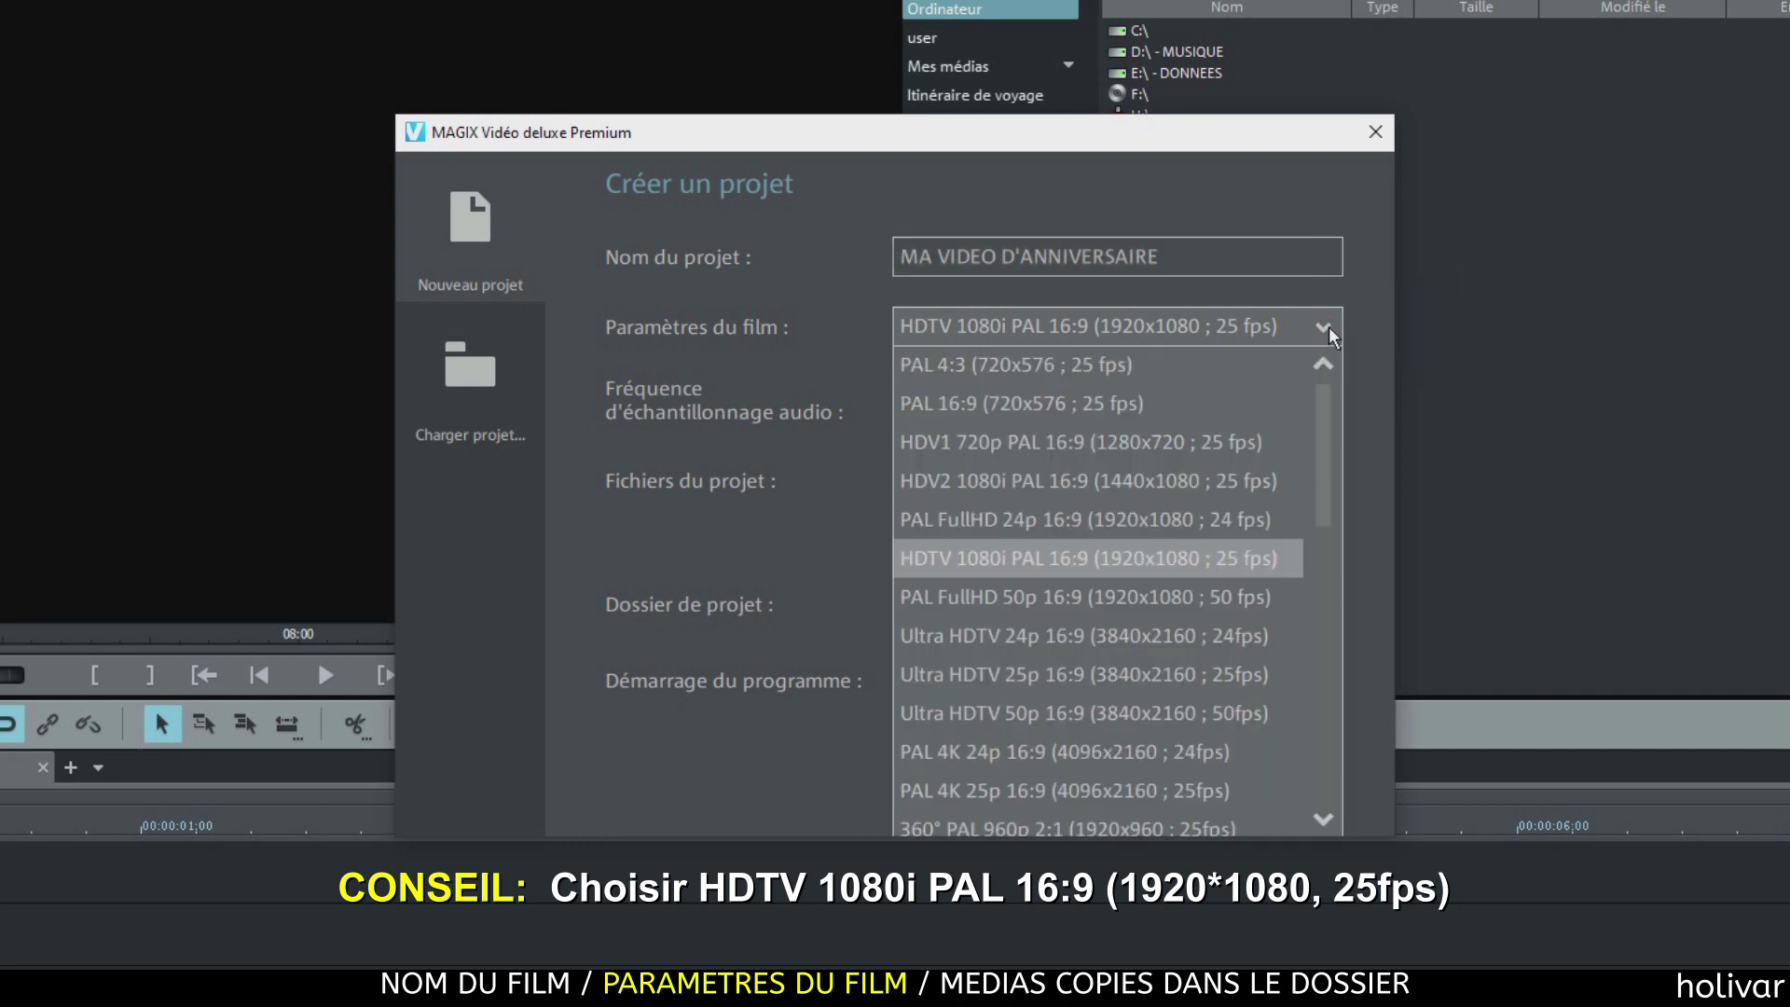
mouse_move(1320, 401)
mouse_down()
mouse_move(1343, 697)
mouse_move(1322, 397)
mouse_up()
click(1373, 327)
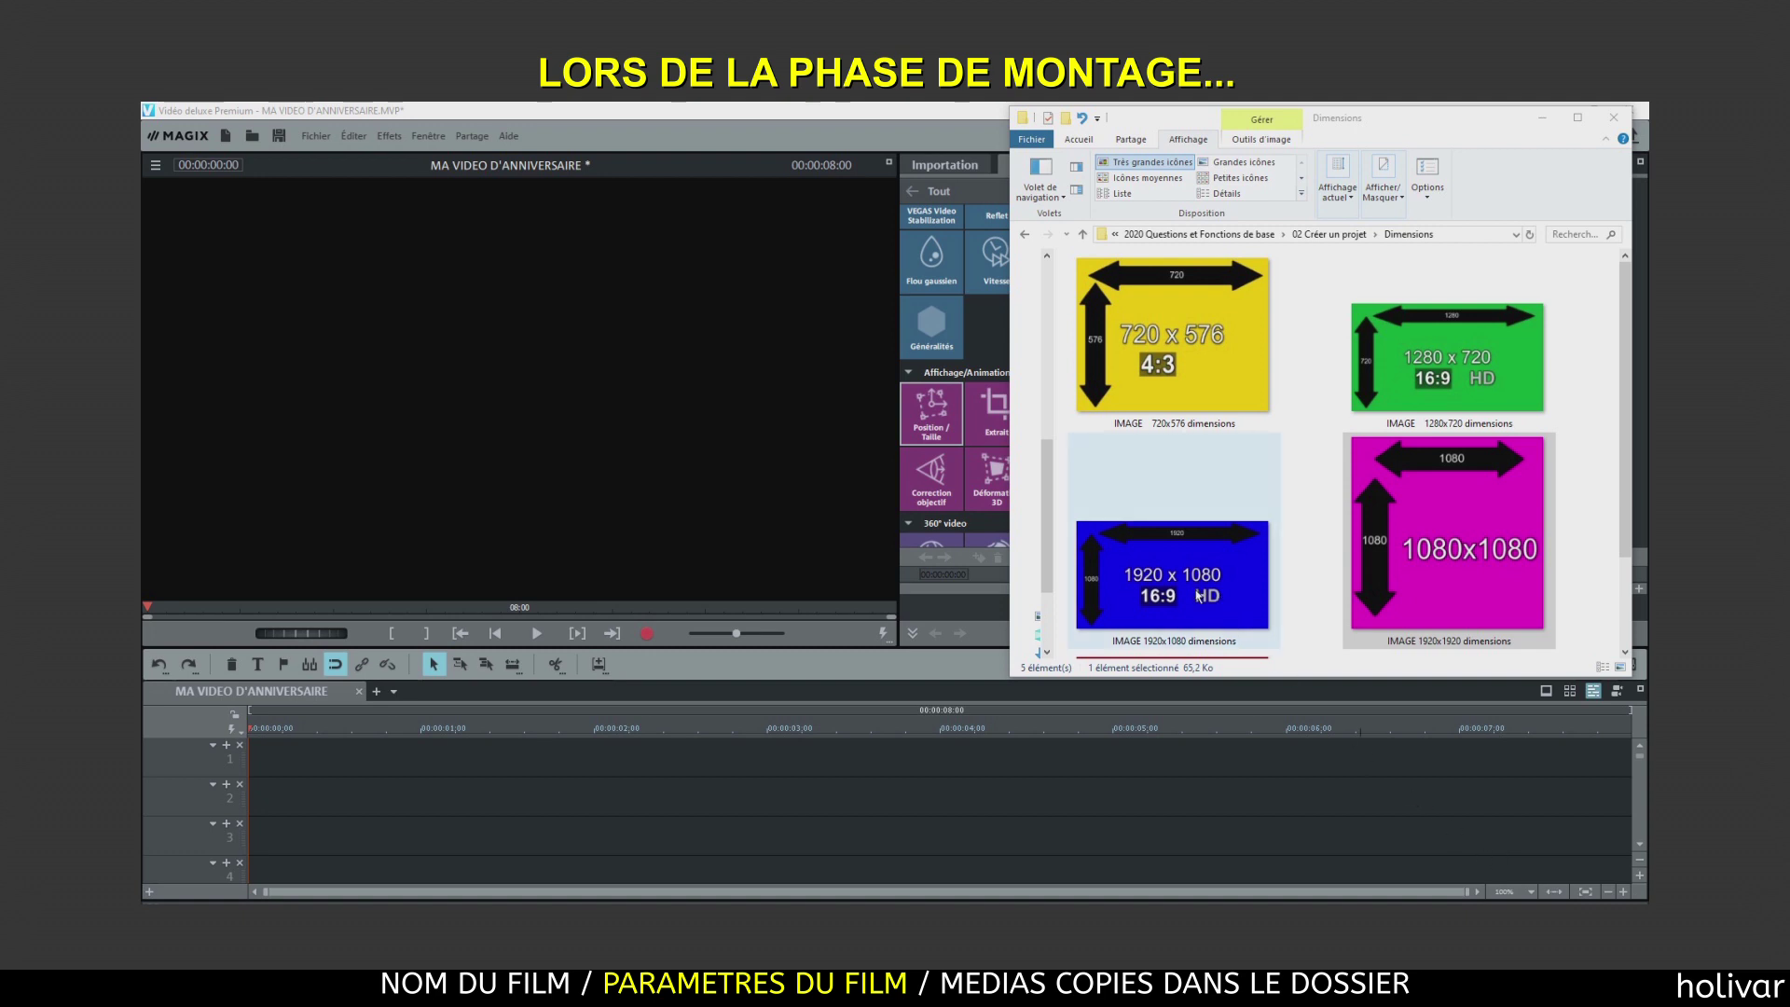
Place the 1920x1080, 1280x720 and 3840x2160 images from the Dimensions folder at the start of tracks 1, 2 and 3.
click(1239, 606)
drag(1240, 605, 306, 756)
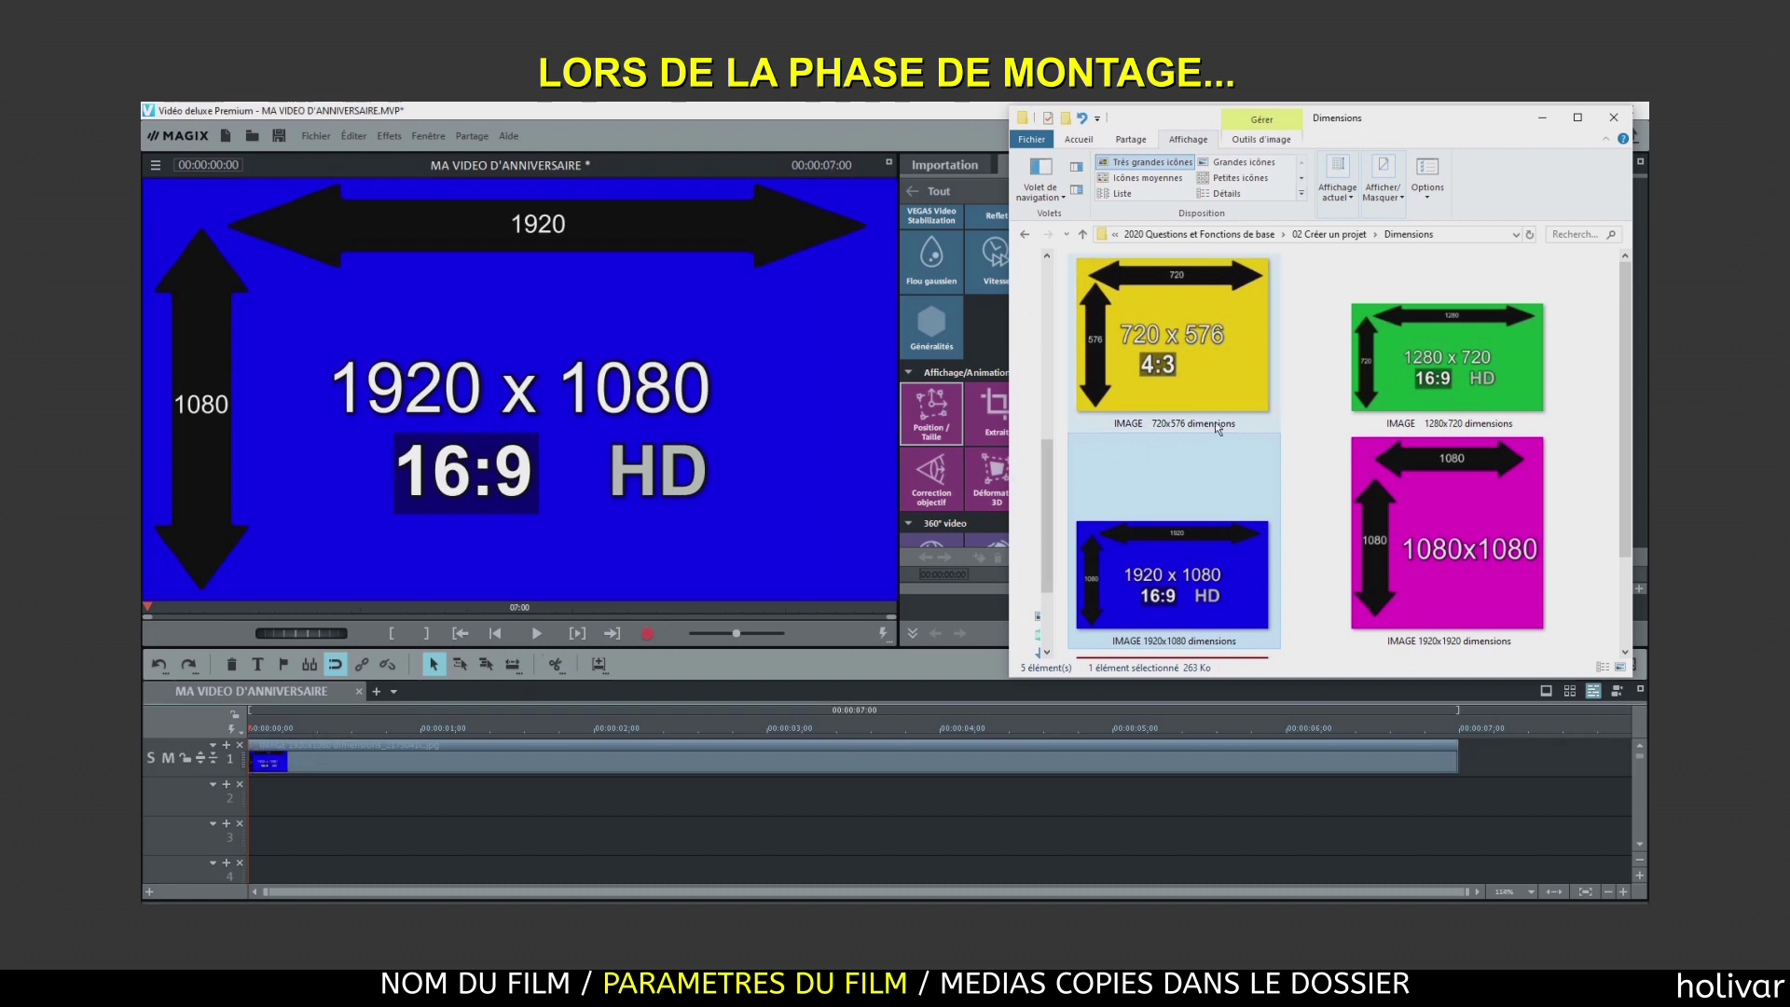
click(1502, 345)
drag(1503, 353, 299, 796)
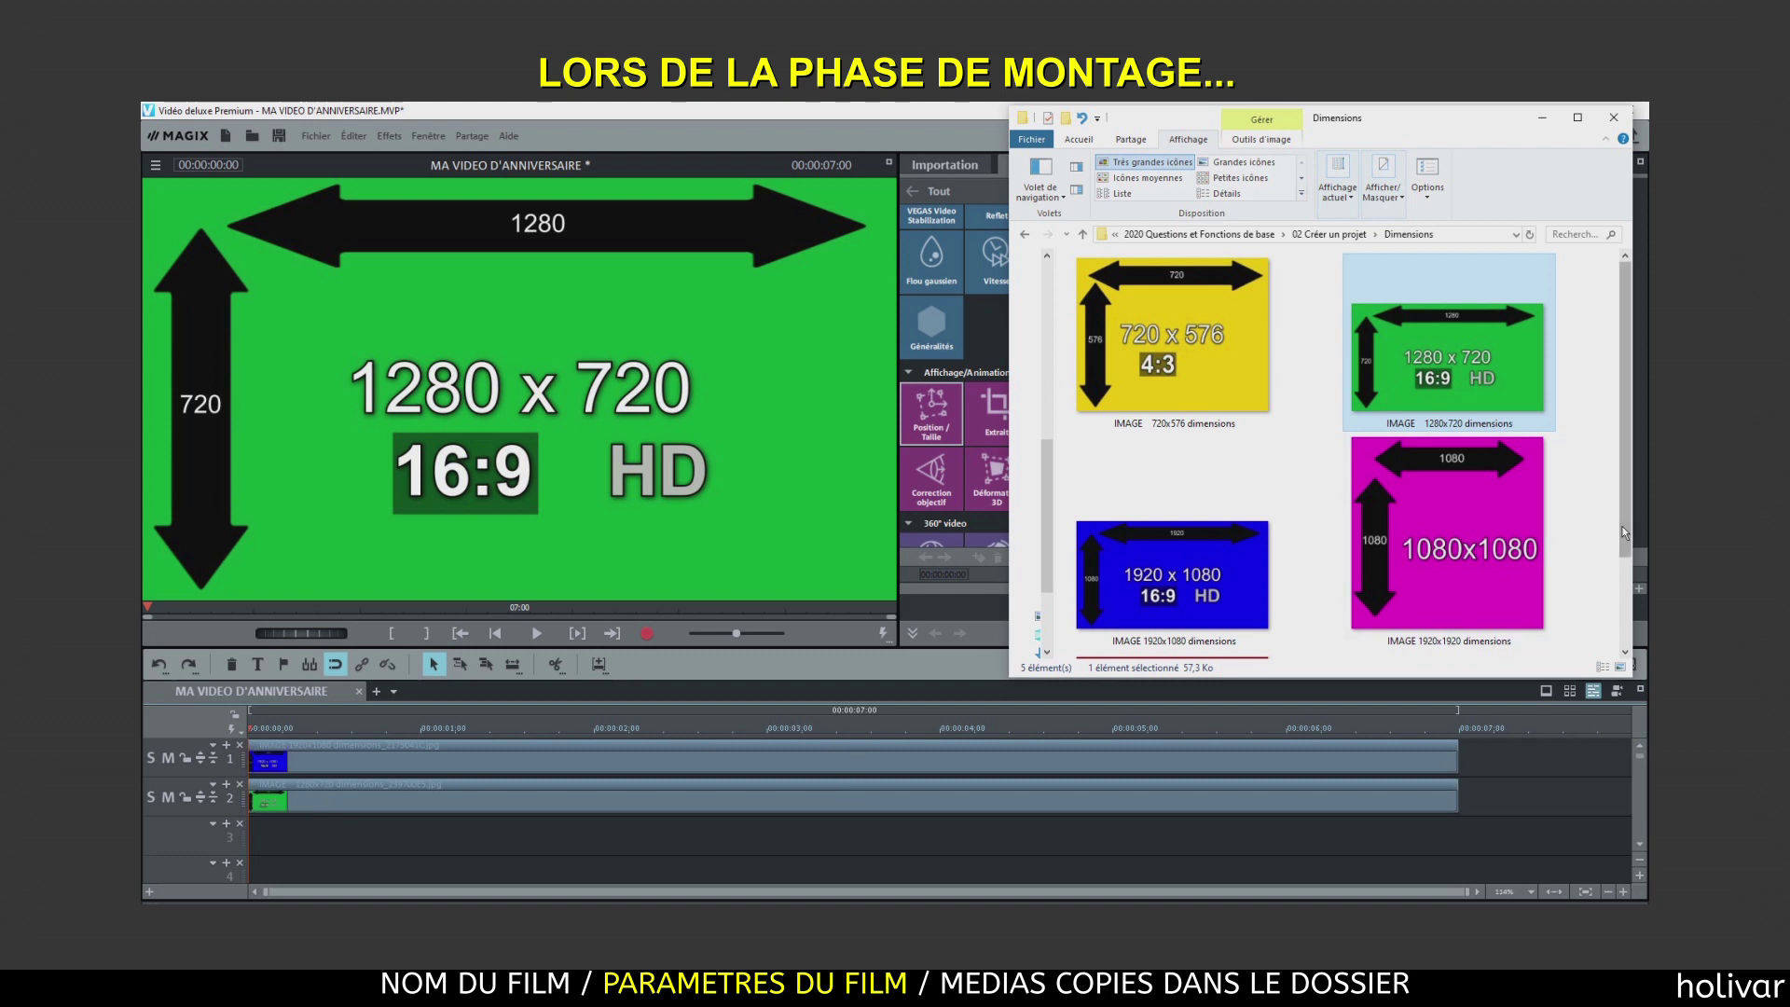
drag(1624, 527, 1623, 614)
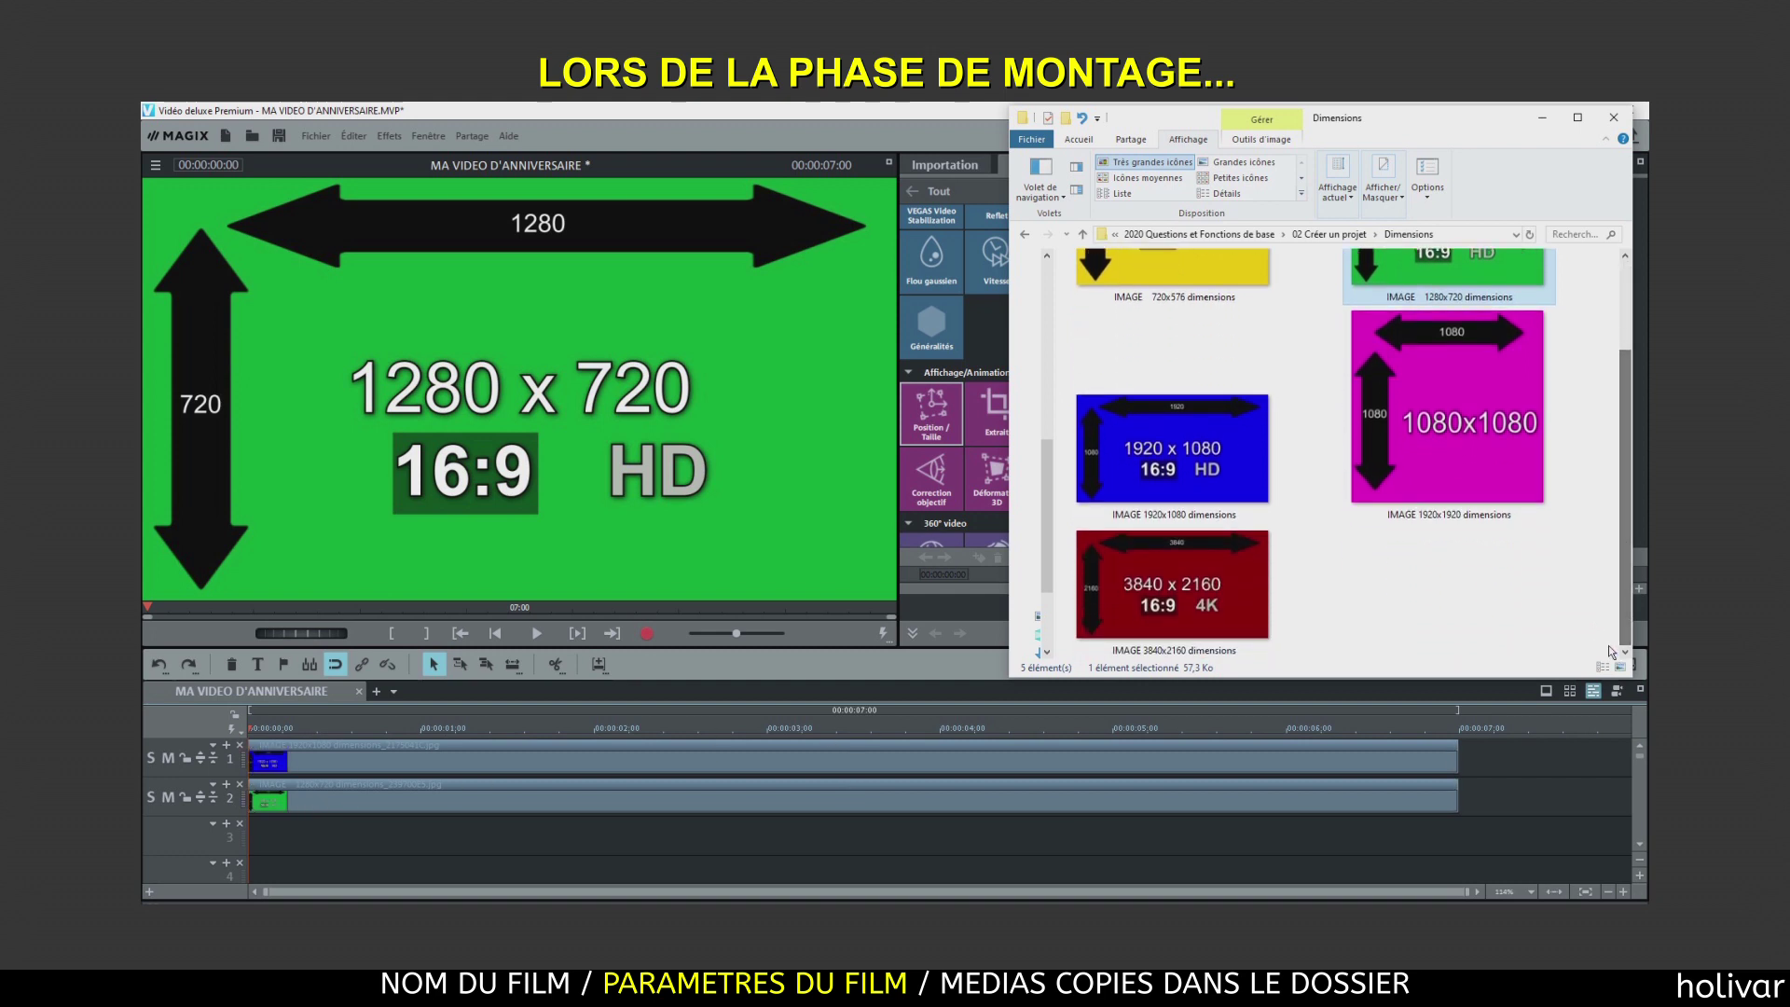
drag(1229, 565, 311, 825)
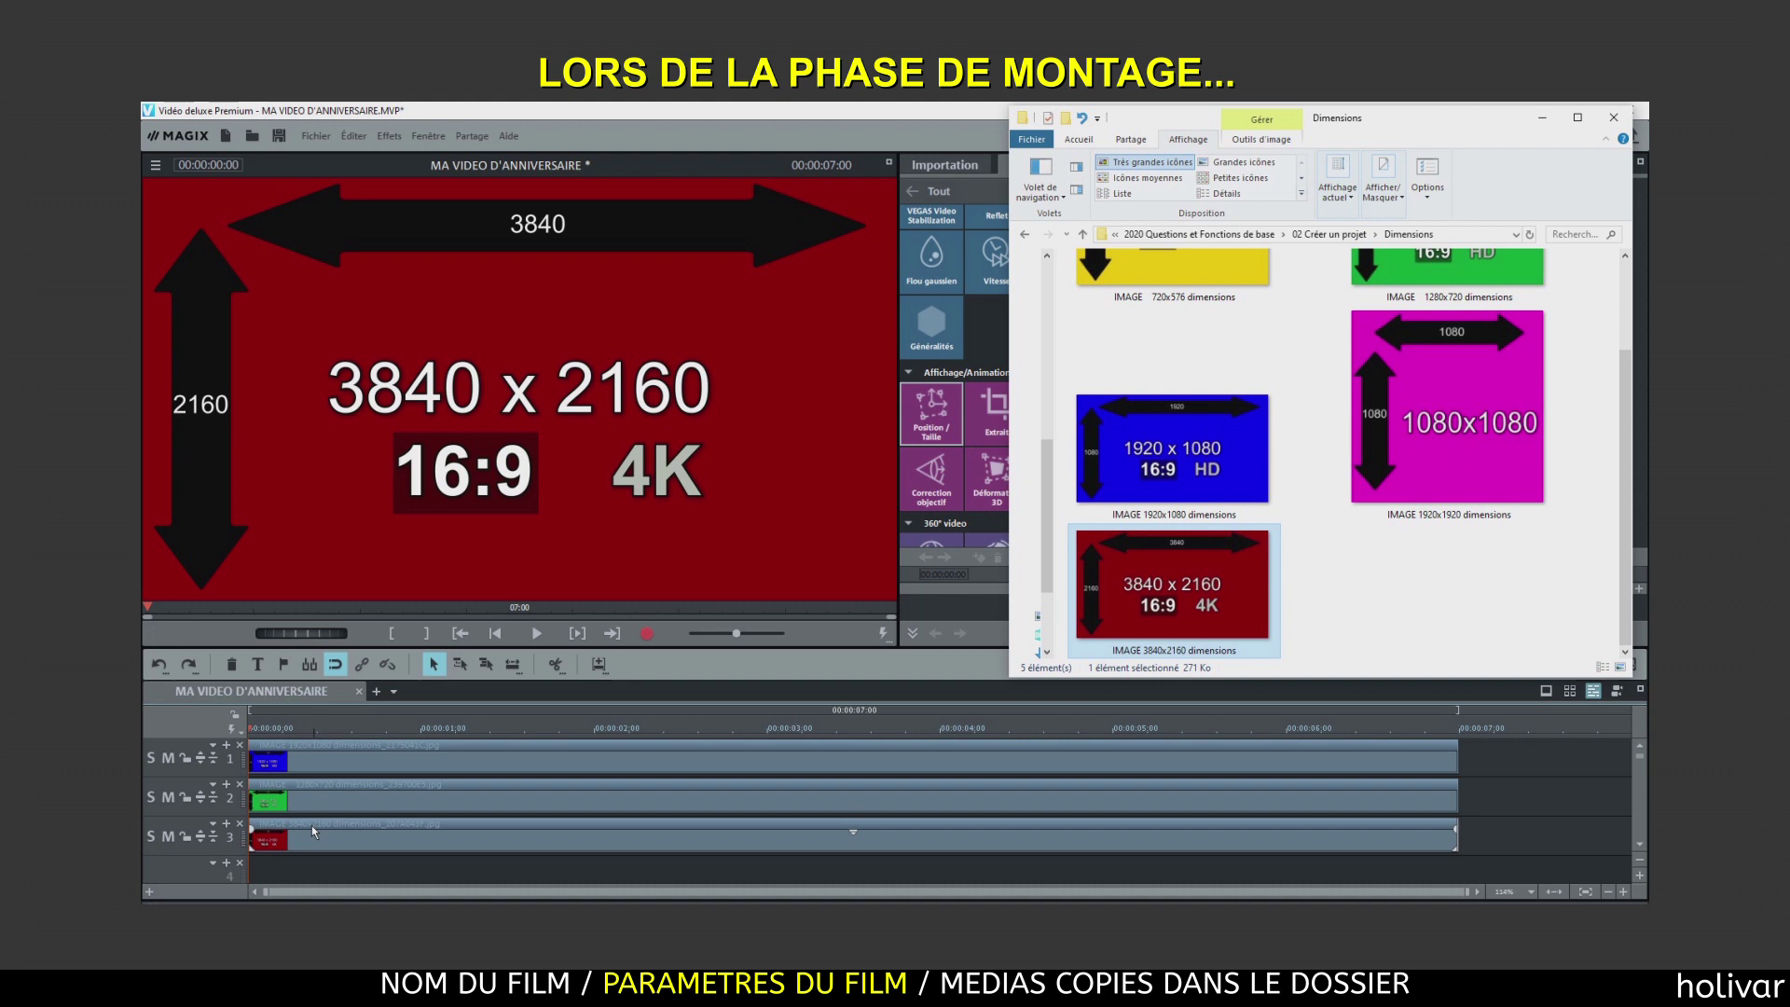
Place the 720x576 4:3 image from the Dimensions folder at the start of track 4.
click(1638, 847)
click(1638, 846)
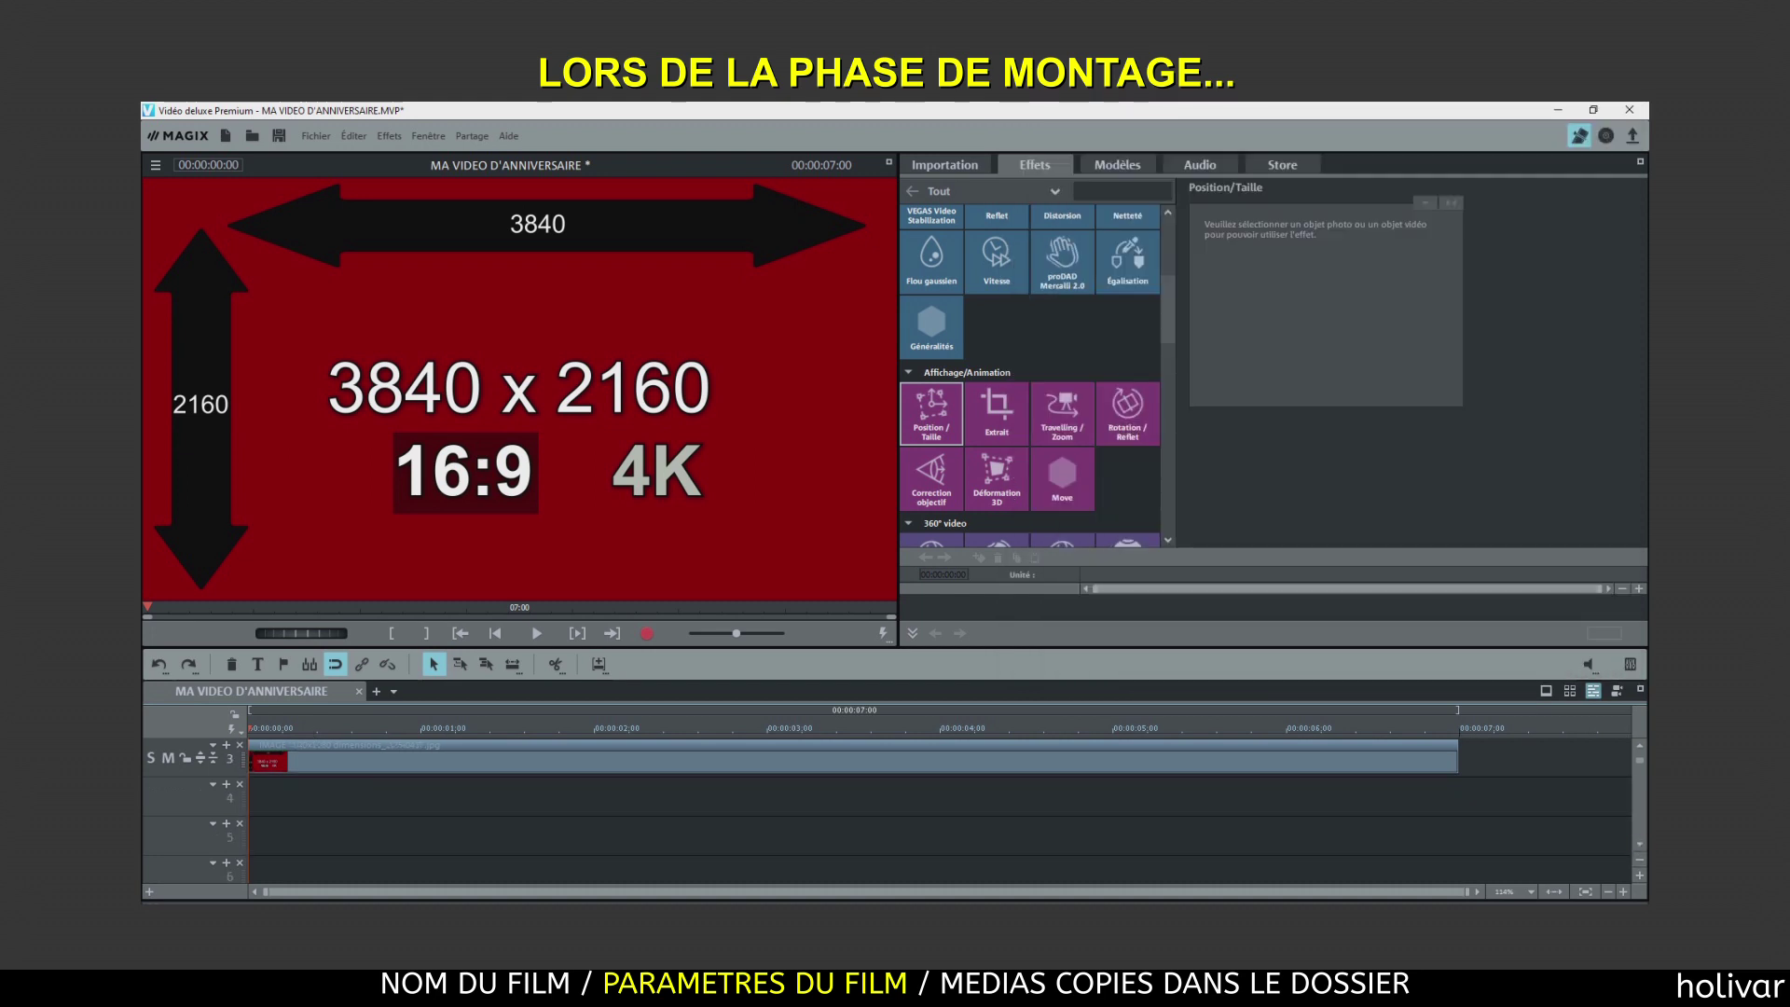
key(alt+Tab)
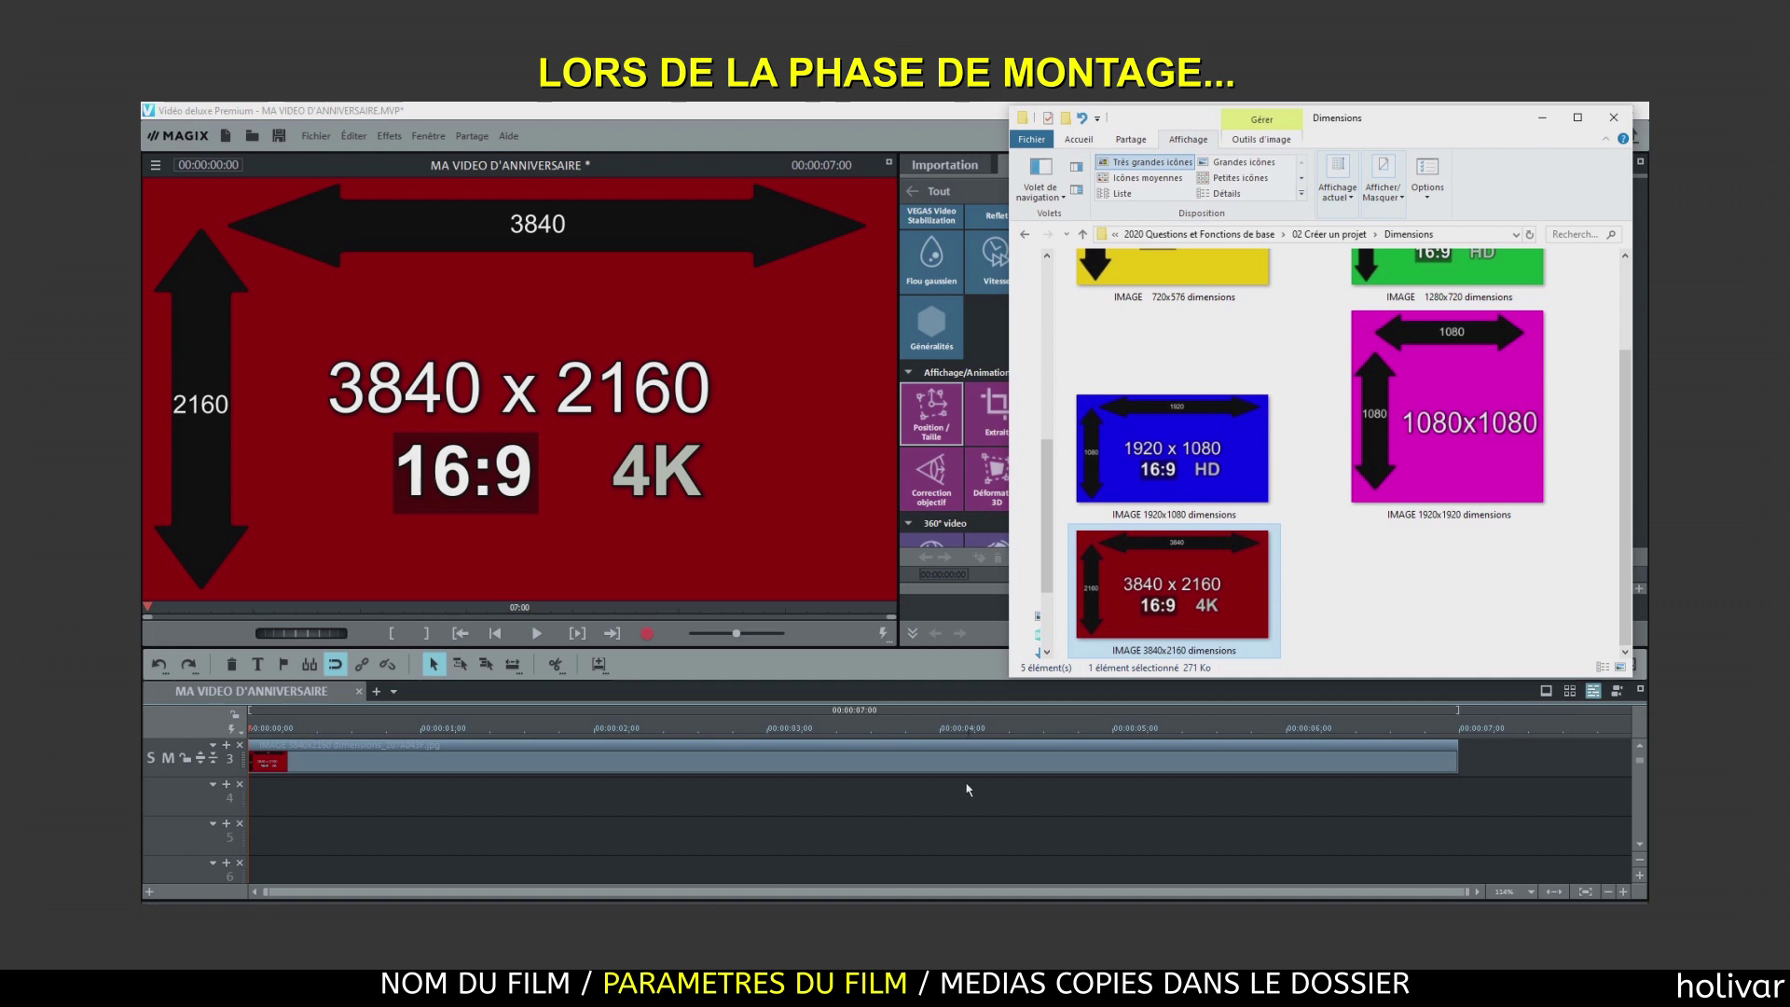
drag(1620, 548, 1615, 462)
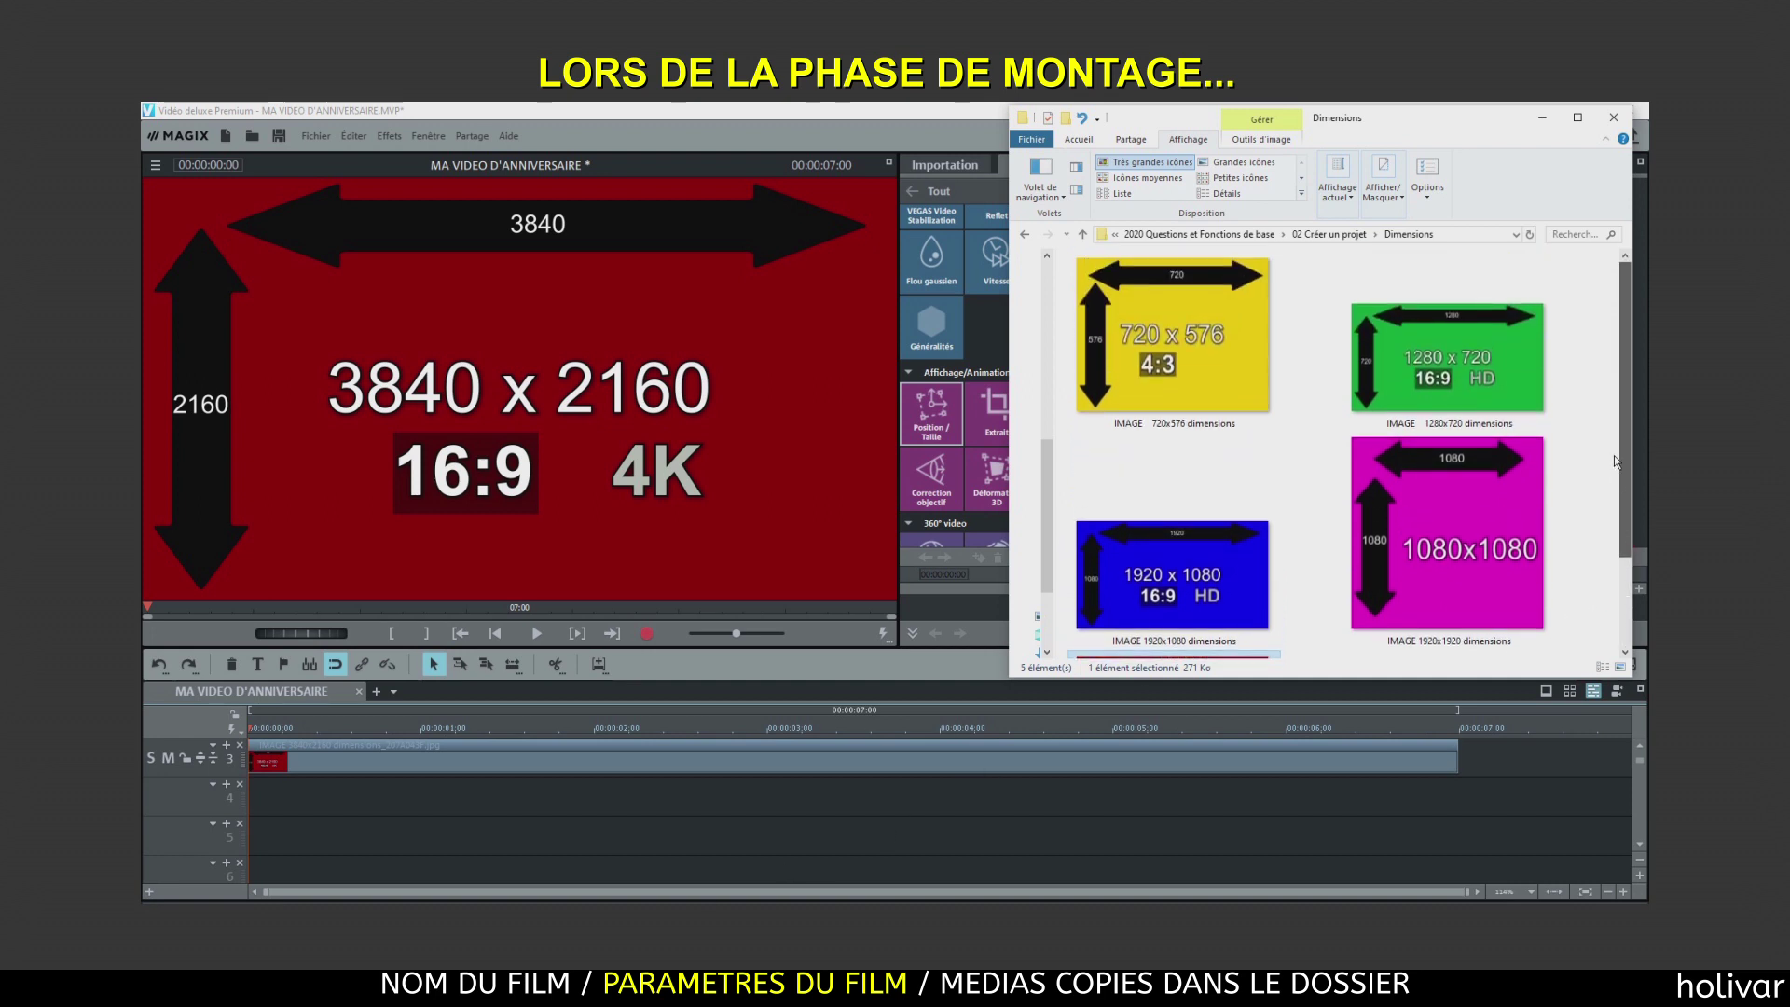
drag(1227, 305, 314, 810)
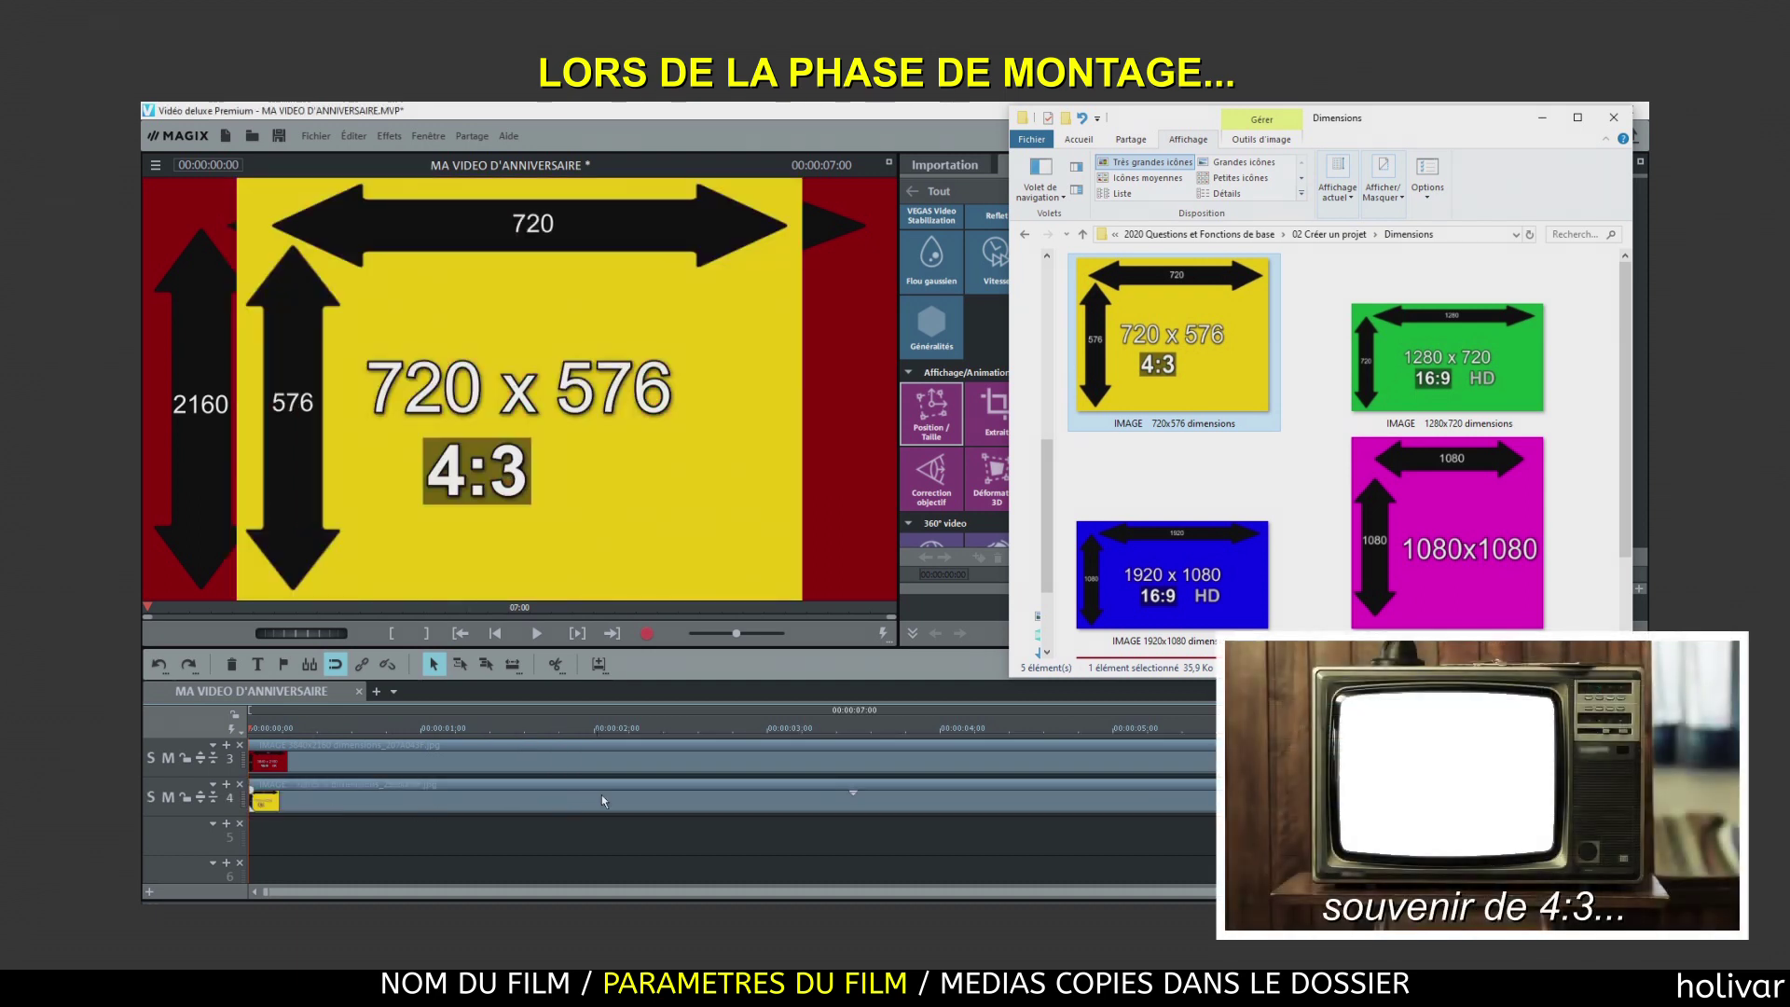
Using the Position/Taille effect, enlarge the 720x576 image to about 1998 x 1498 pixels and reposition it to fill the frame.
click(658, 796)
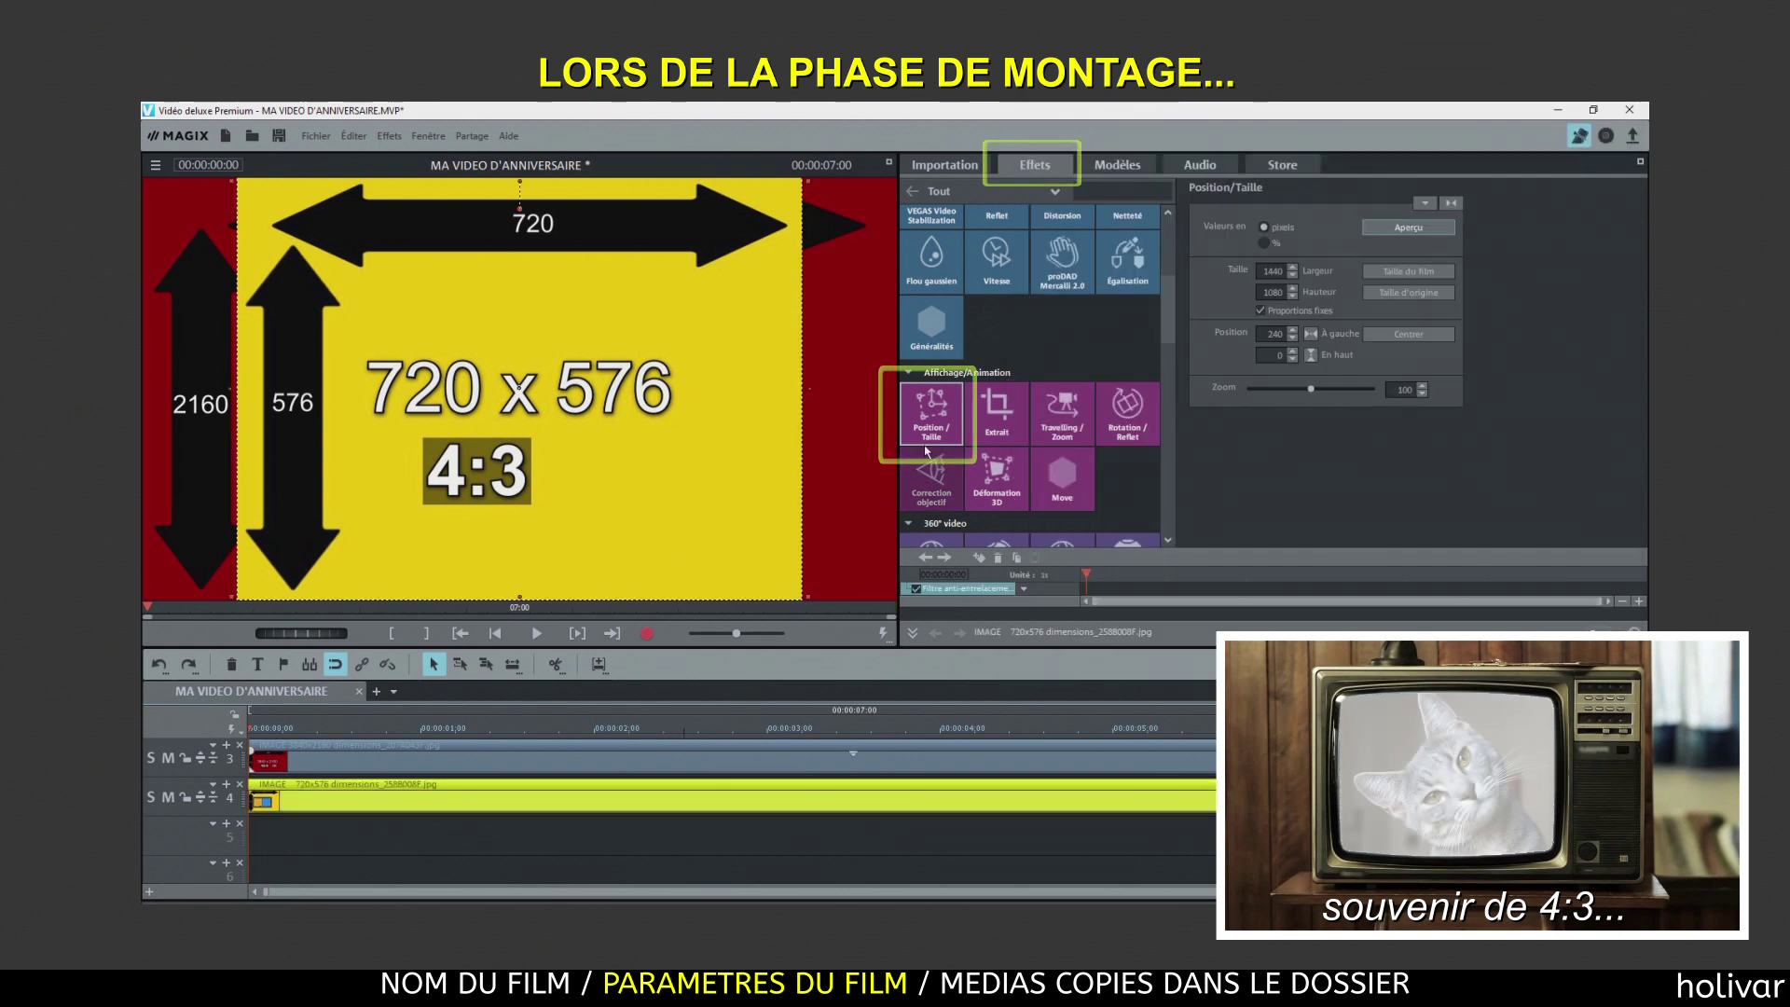
click(946, 431)
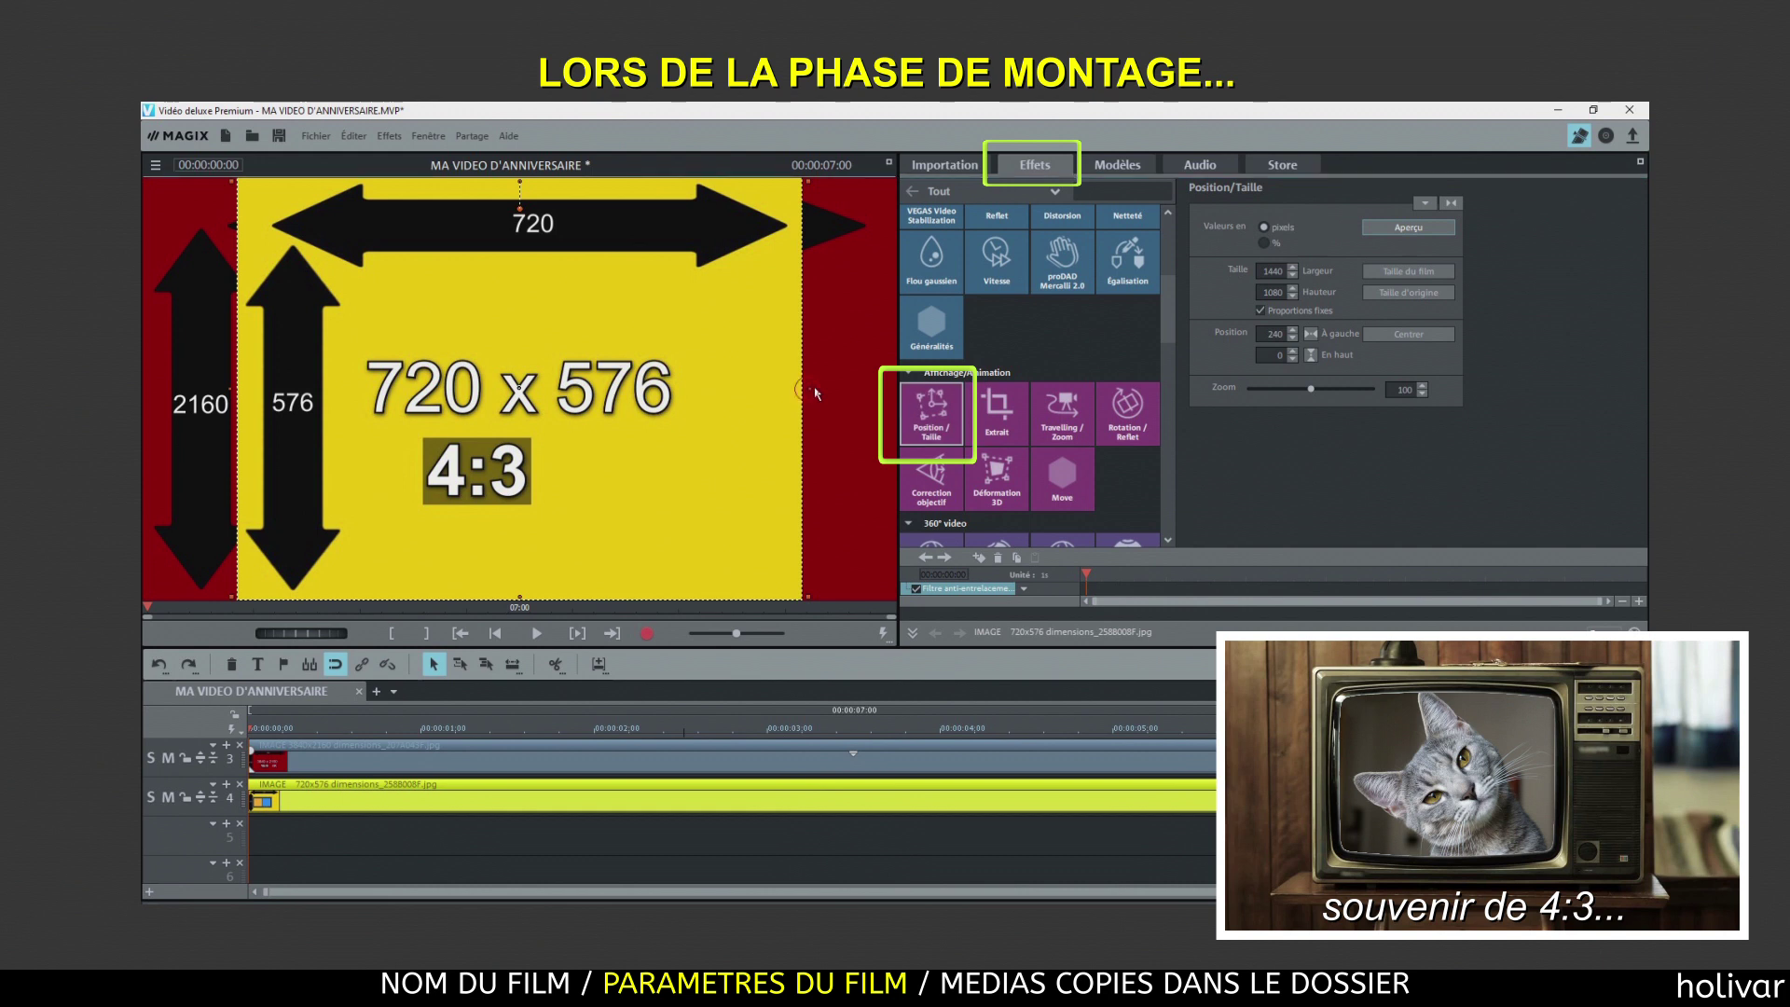
scroll(864, 393, up, 4)
drag(723, 411, 608, 406)
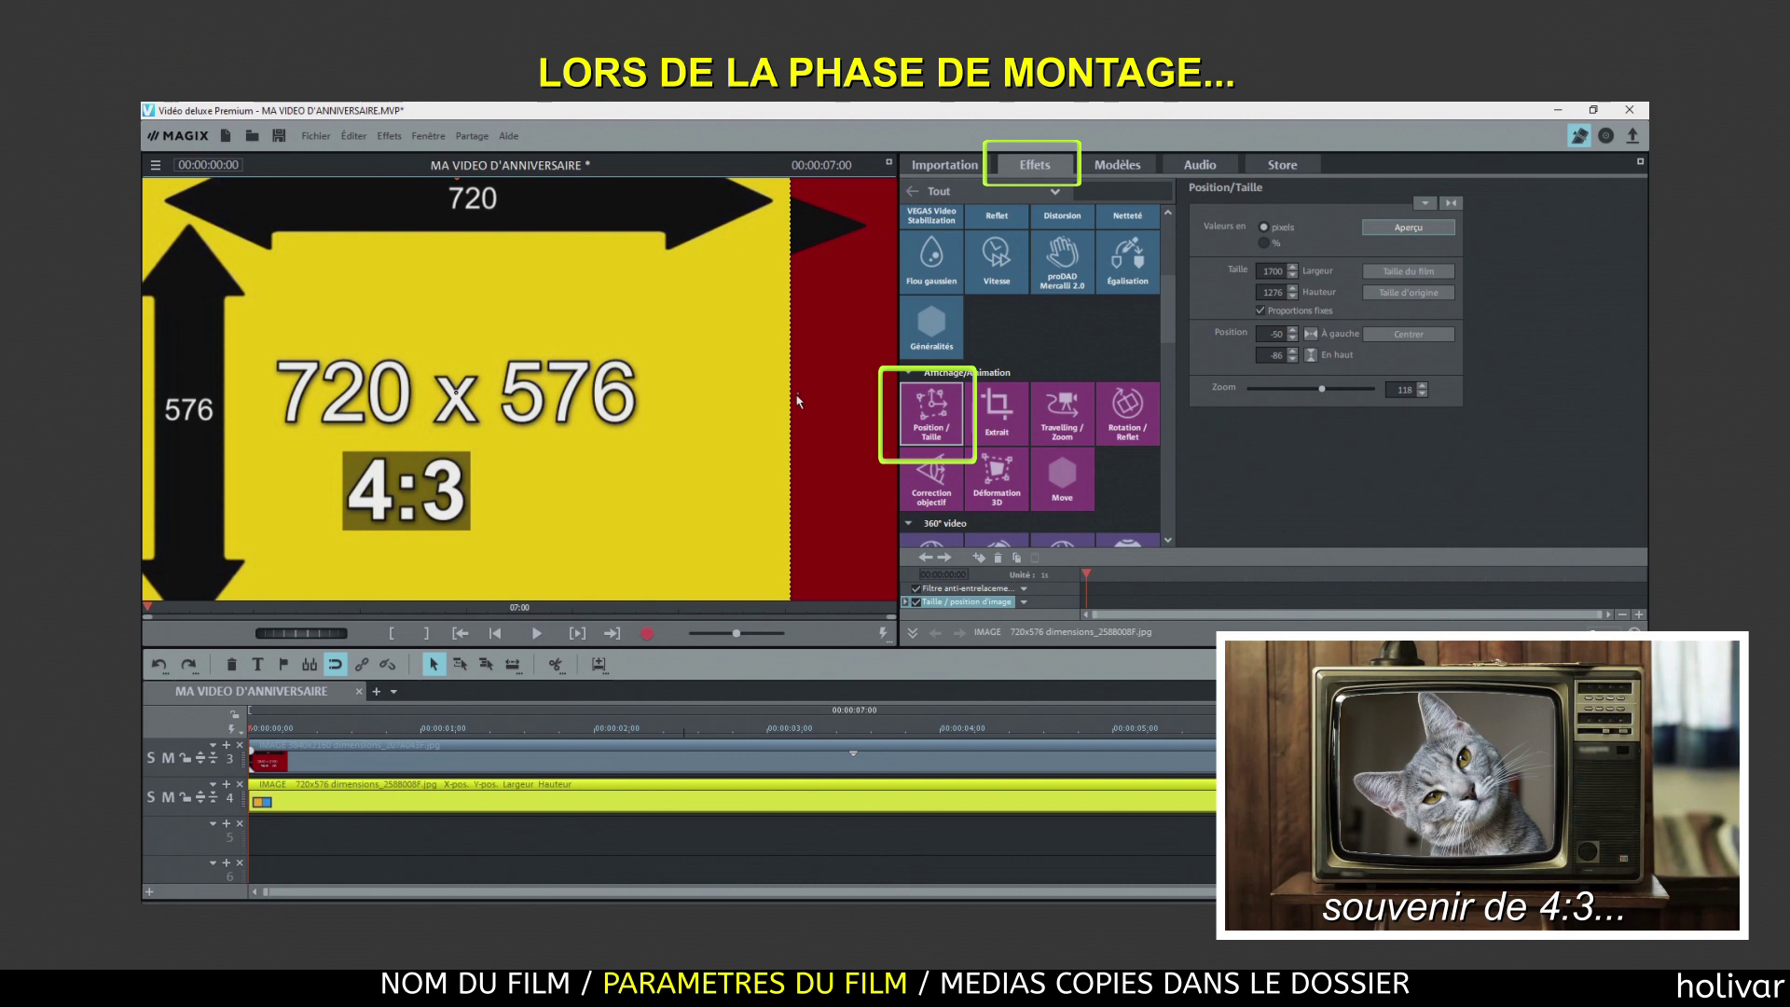
scroll(834, 401, up, 1)
scroll(834, 401, up, 2)
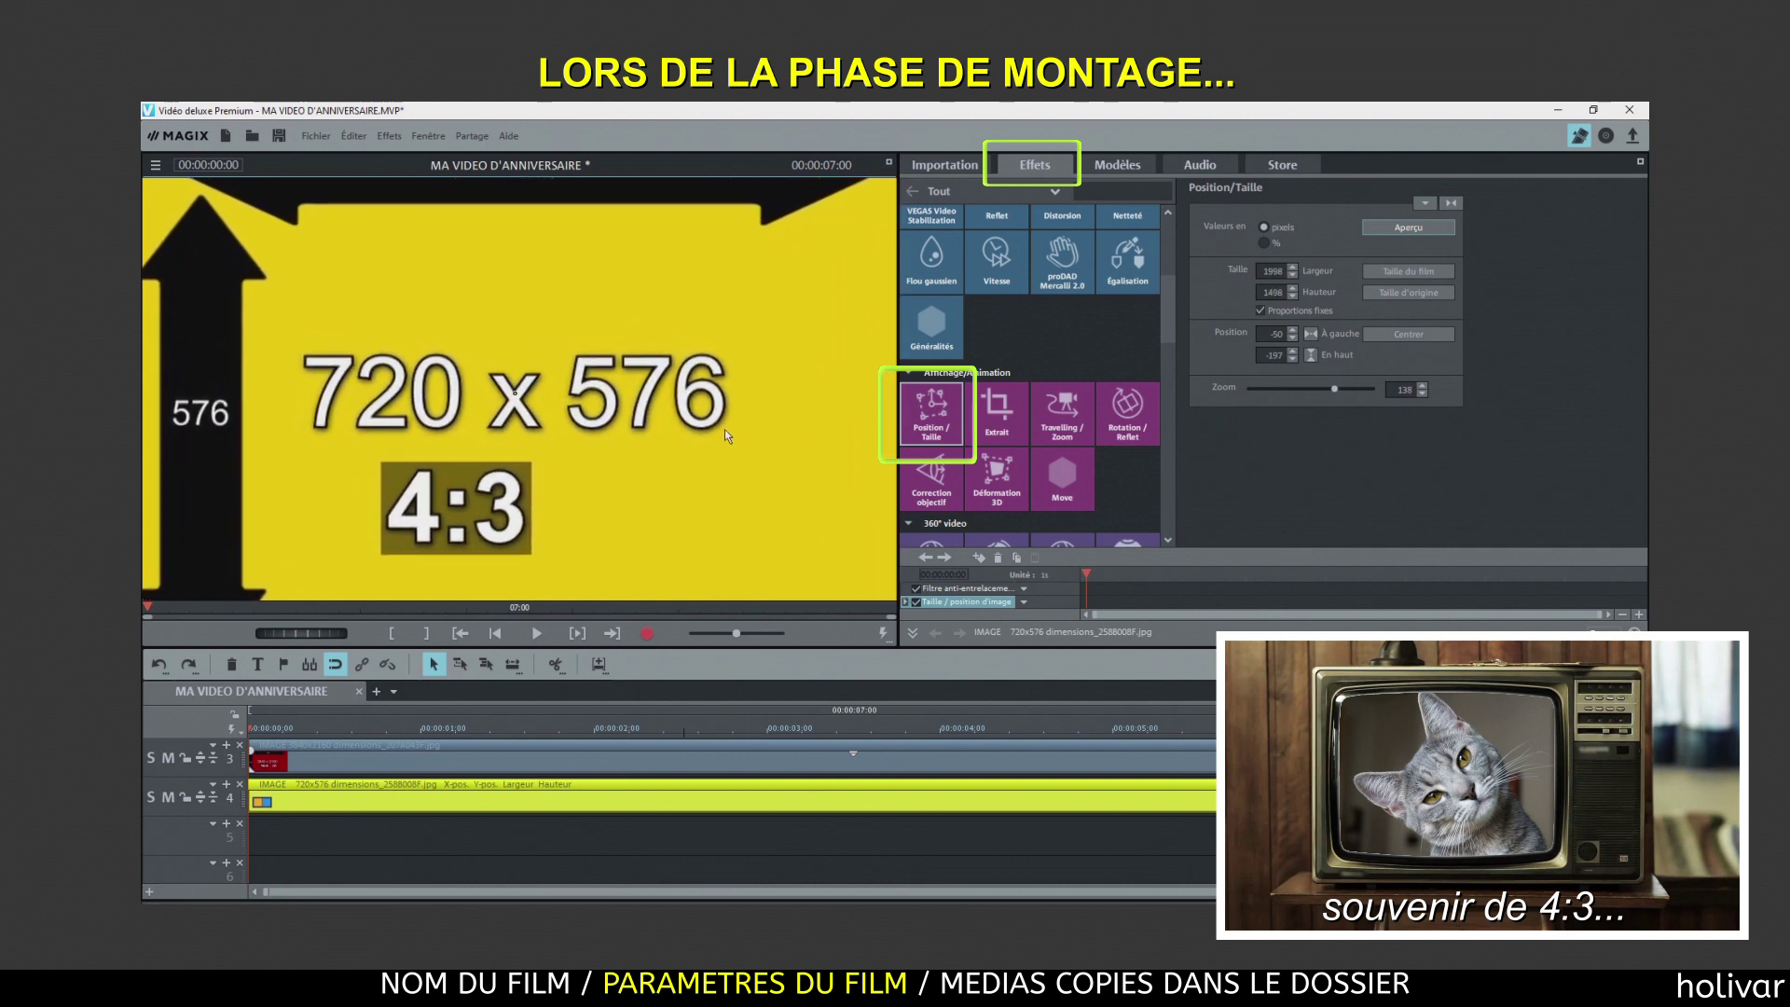
scroll(796, 406, up, 2)
drag(729, 434, 706, 412)
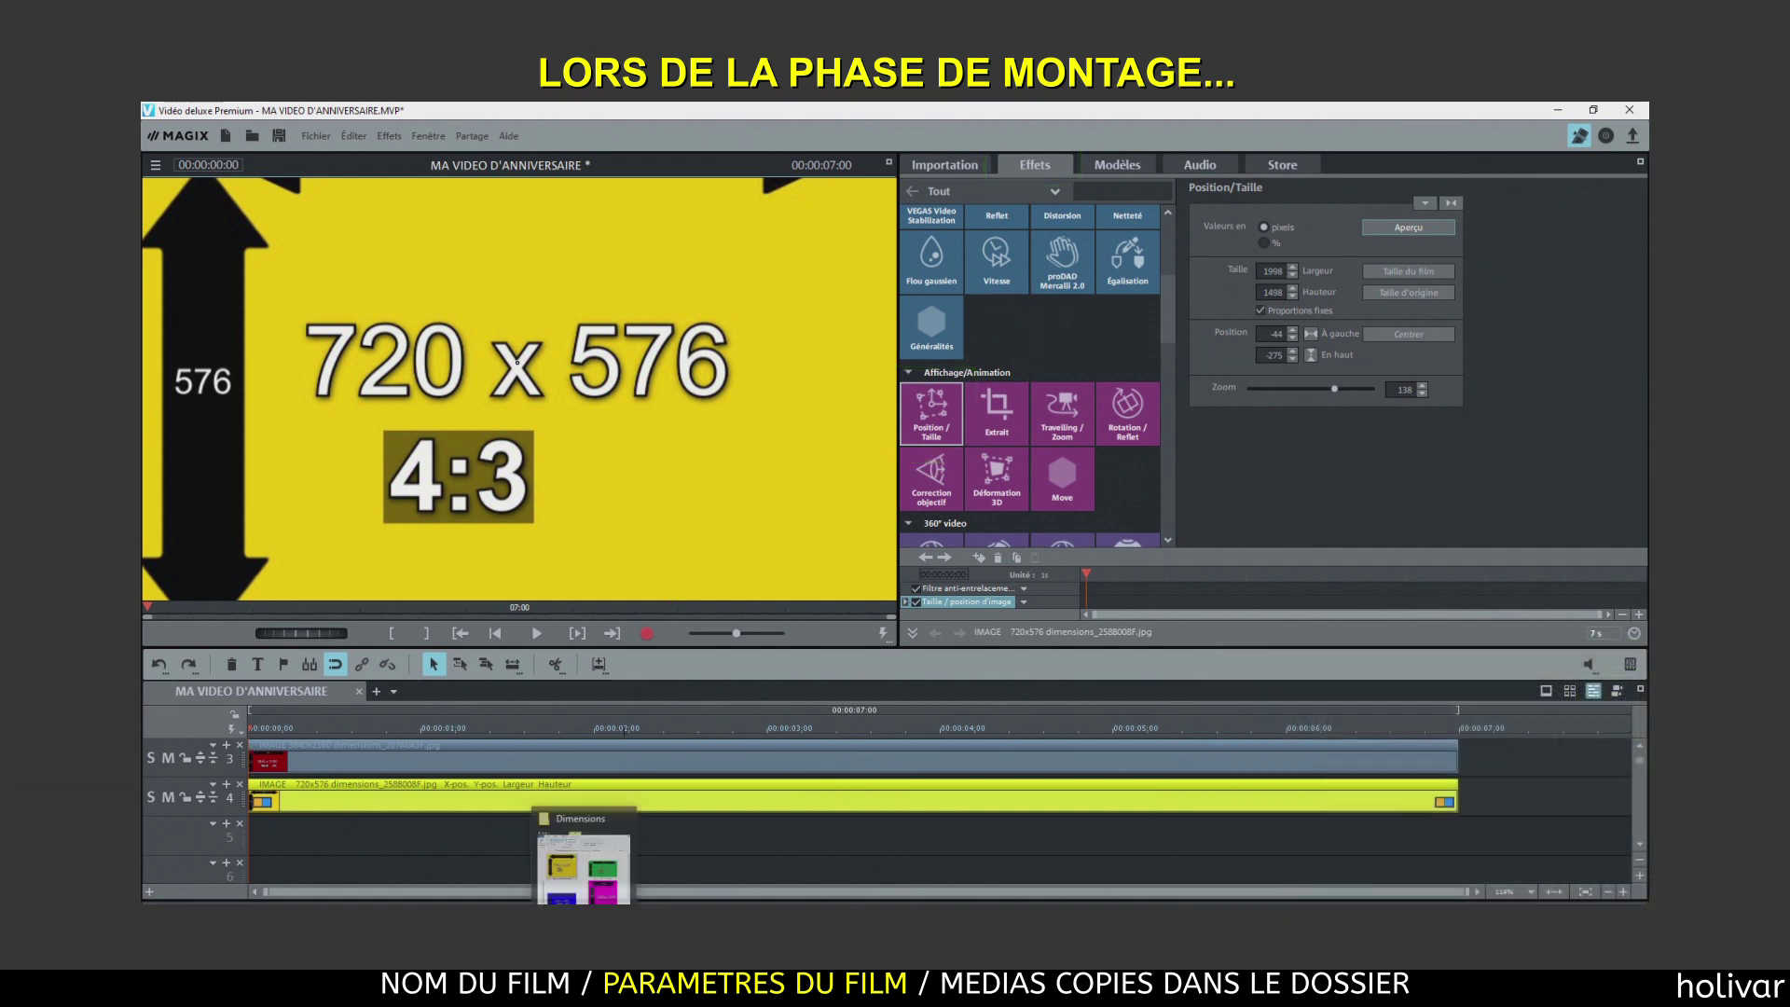
Place the 1080x1080 image at the start of track 5, then enlarge it to about 1526 x 1526 pixels and reposition it.
click(553, 892)
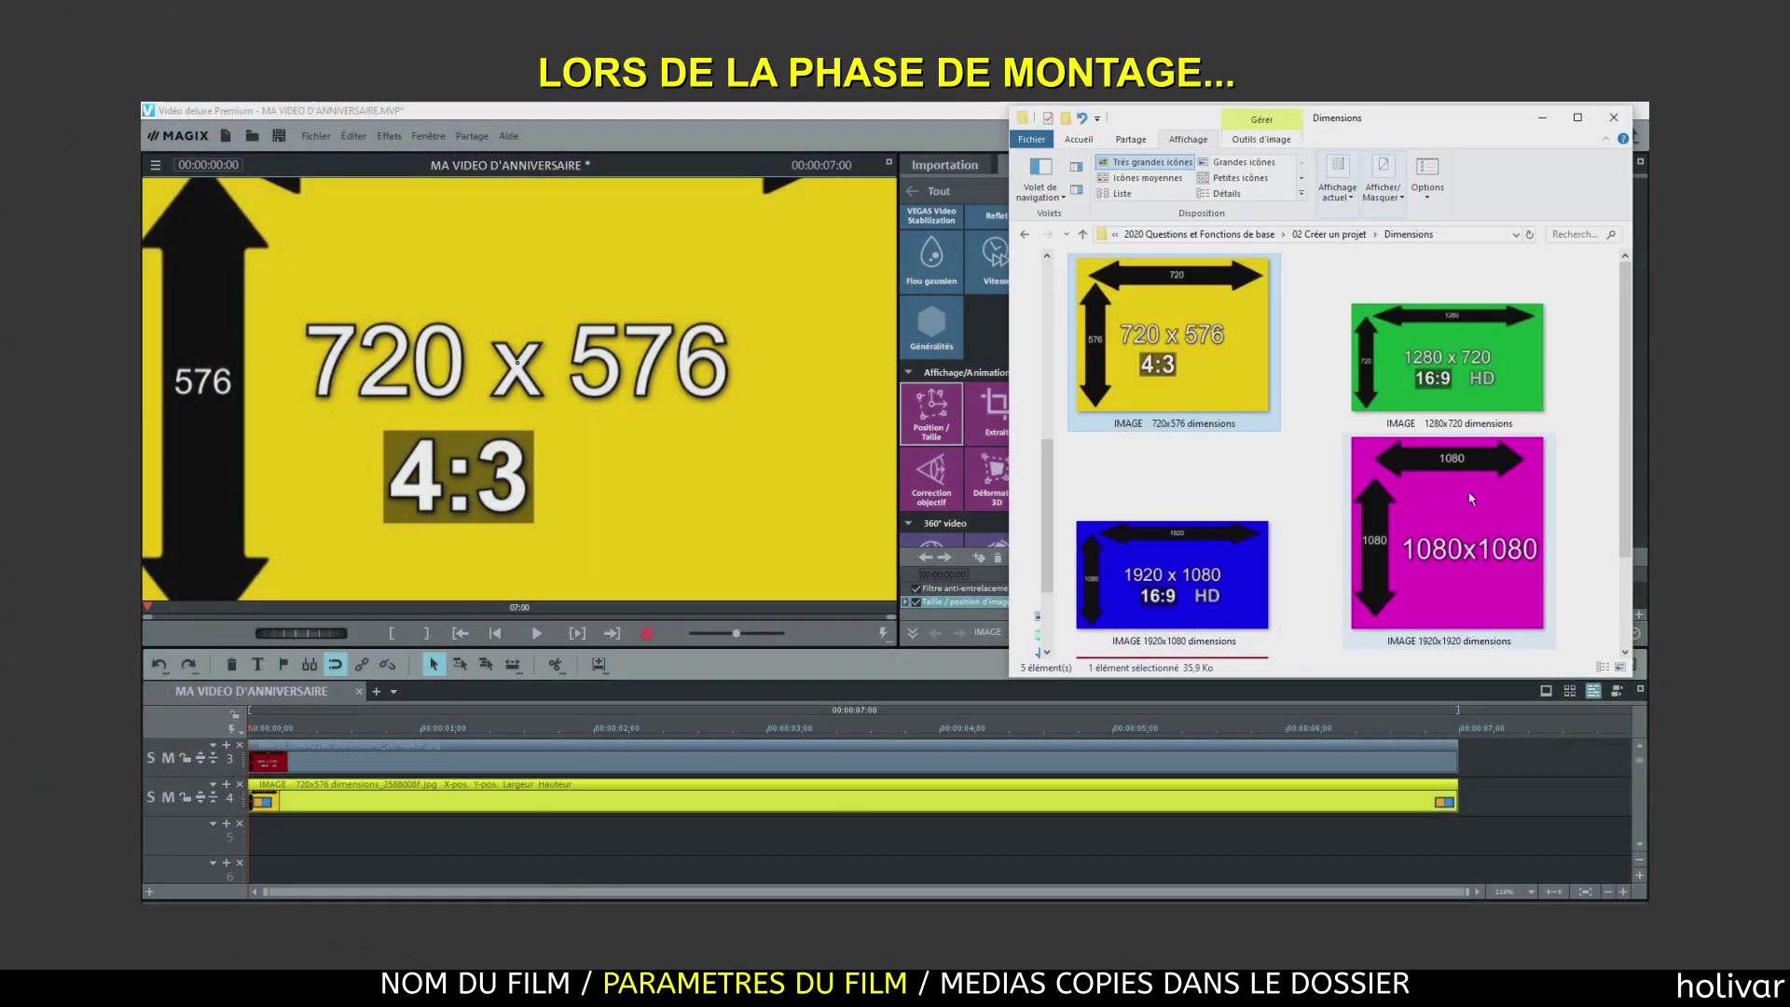
drag(1482, 500, 305, 837)
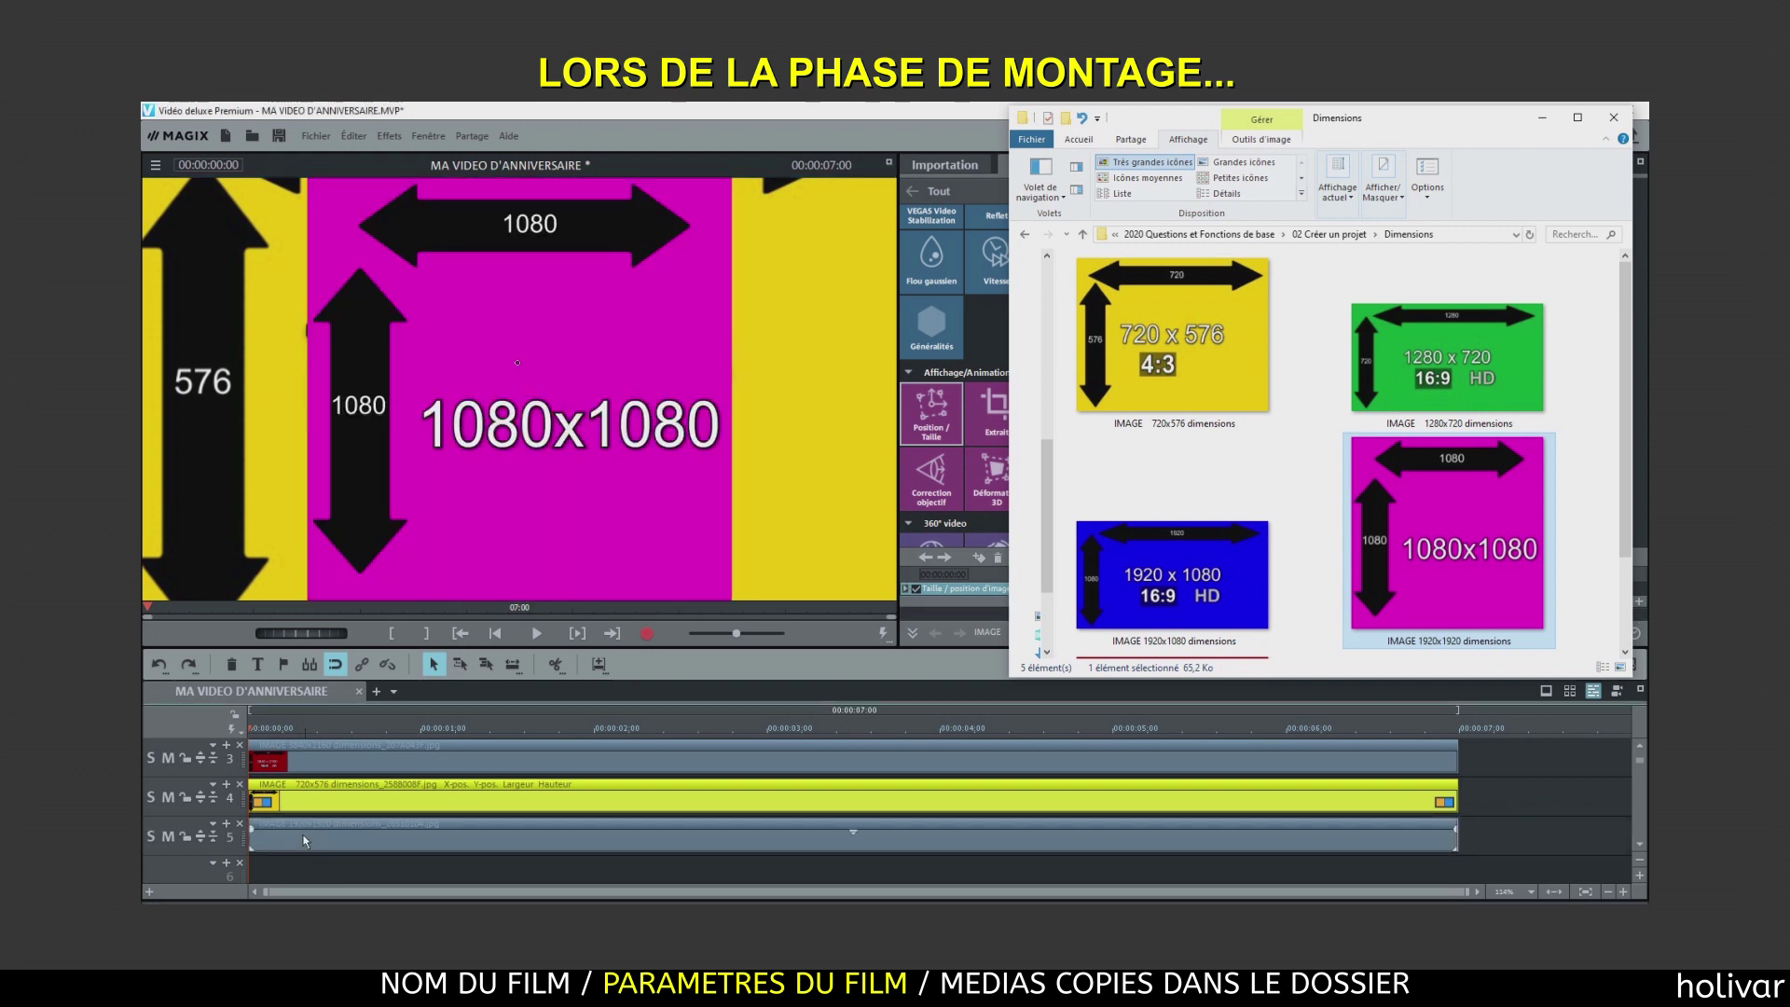
click(396, 835)
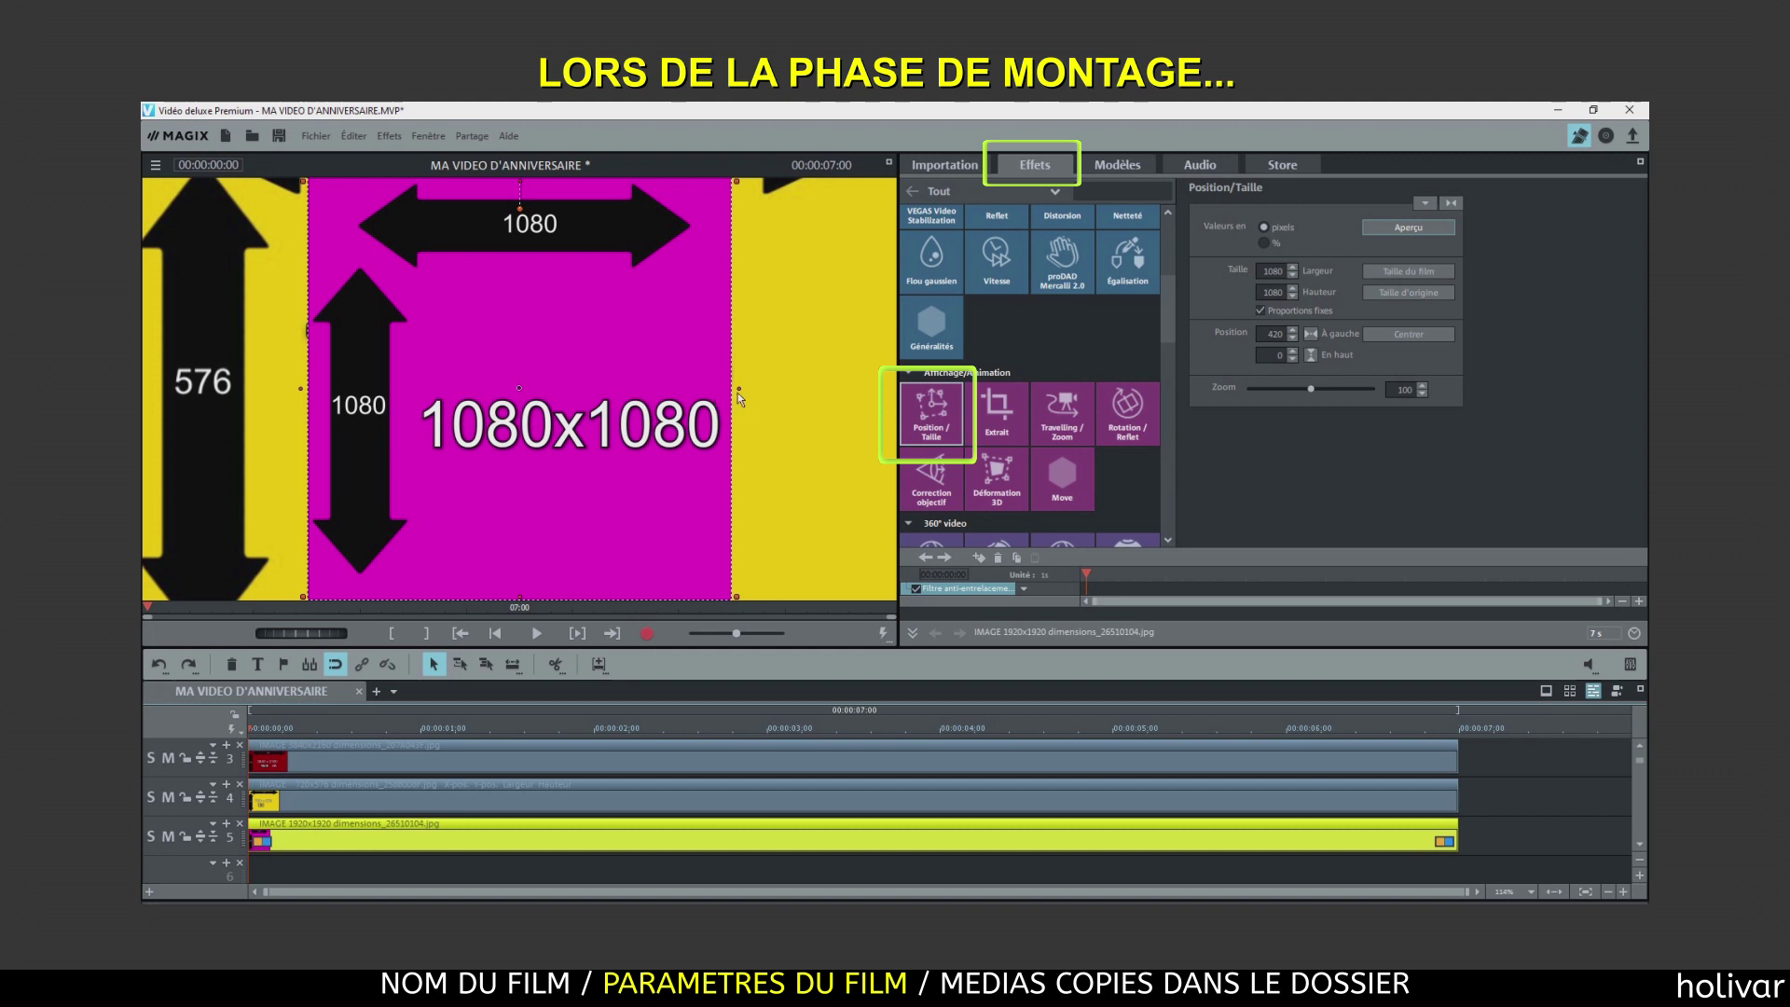
drag(745, 390, 880, 392)
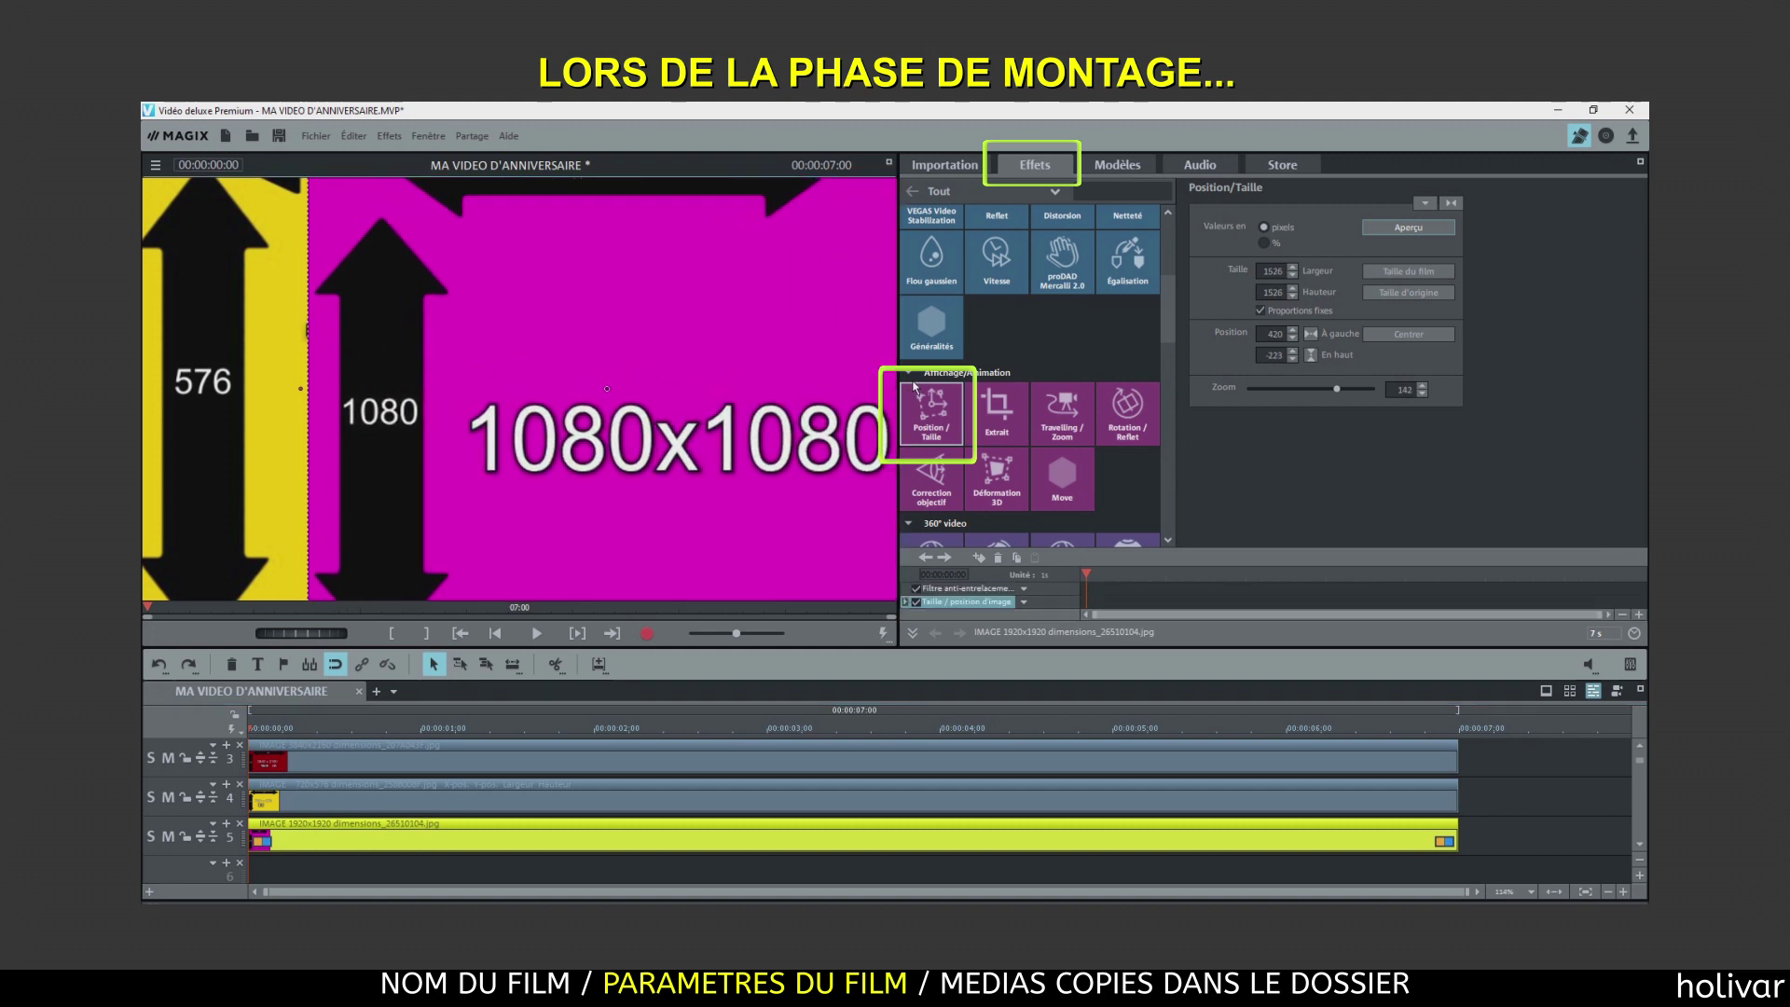
drag(733, 389, 535, 393)
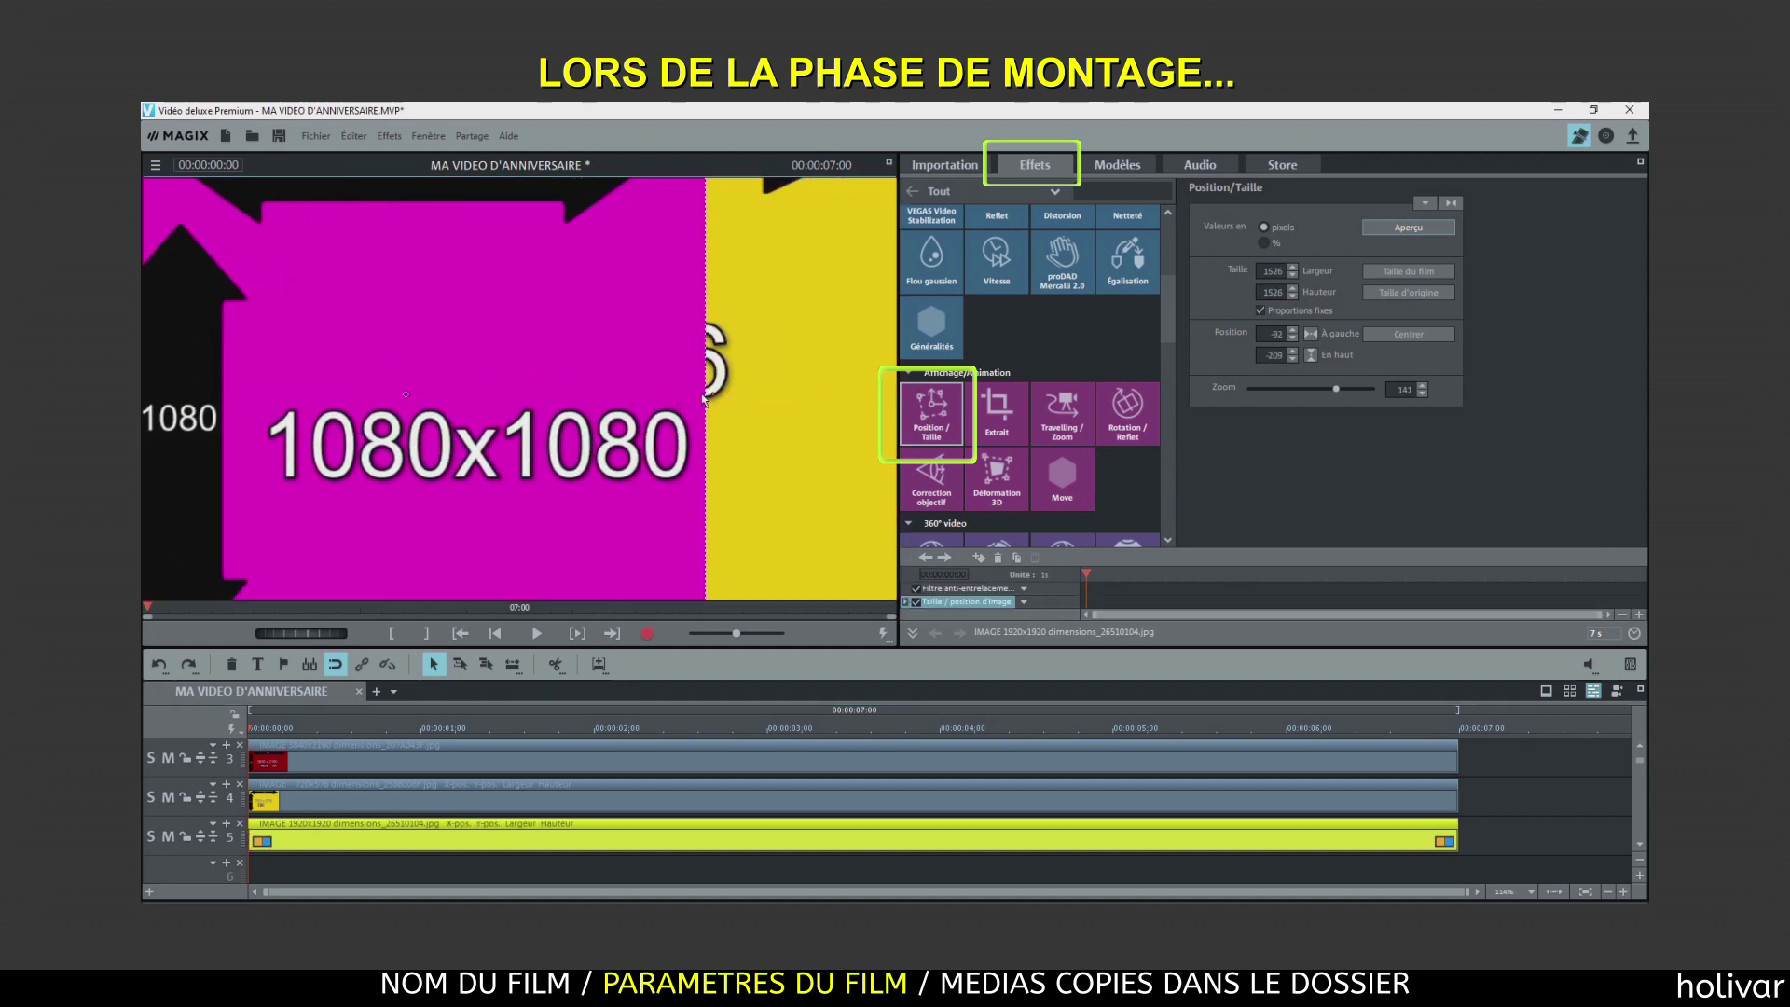
drag(728, 401, 734, 343)
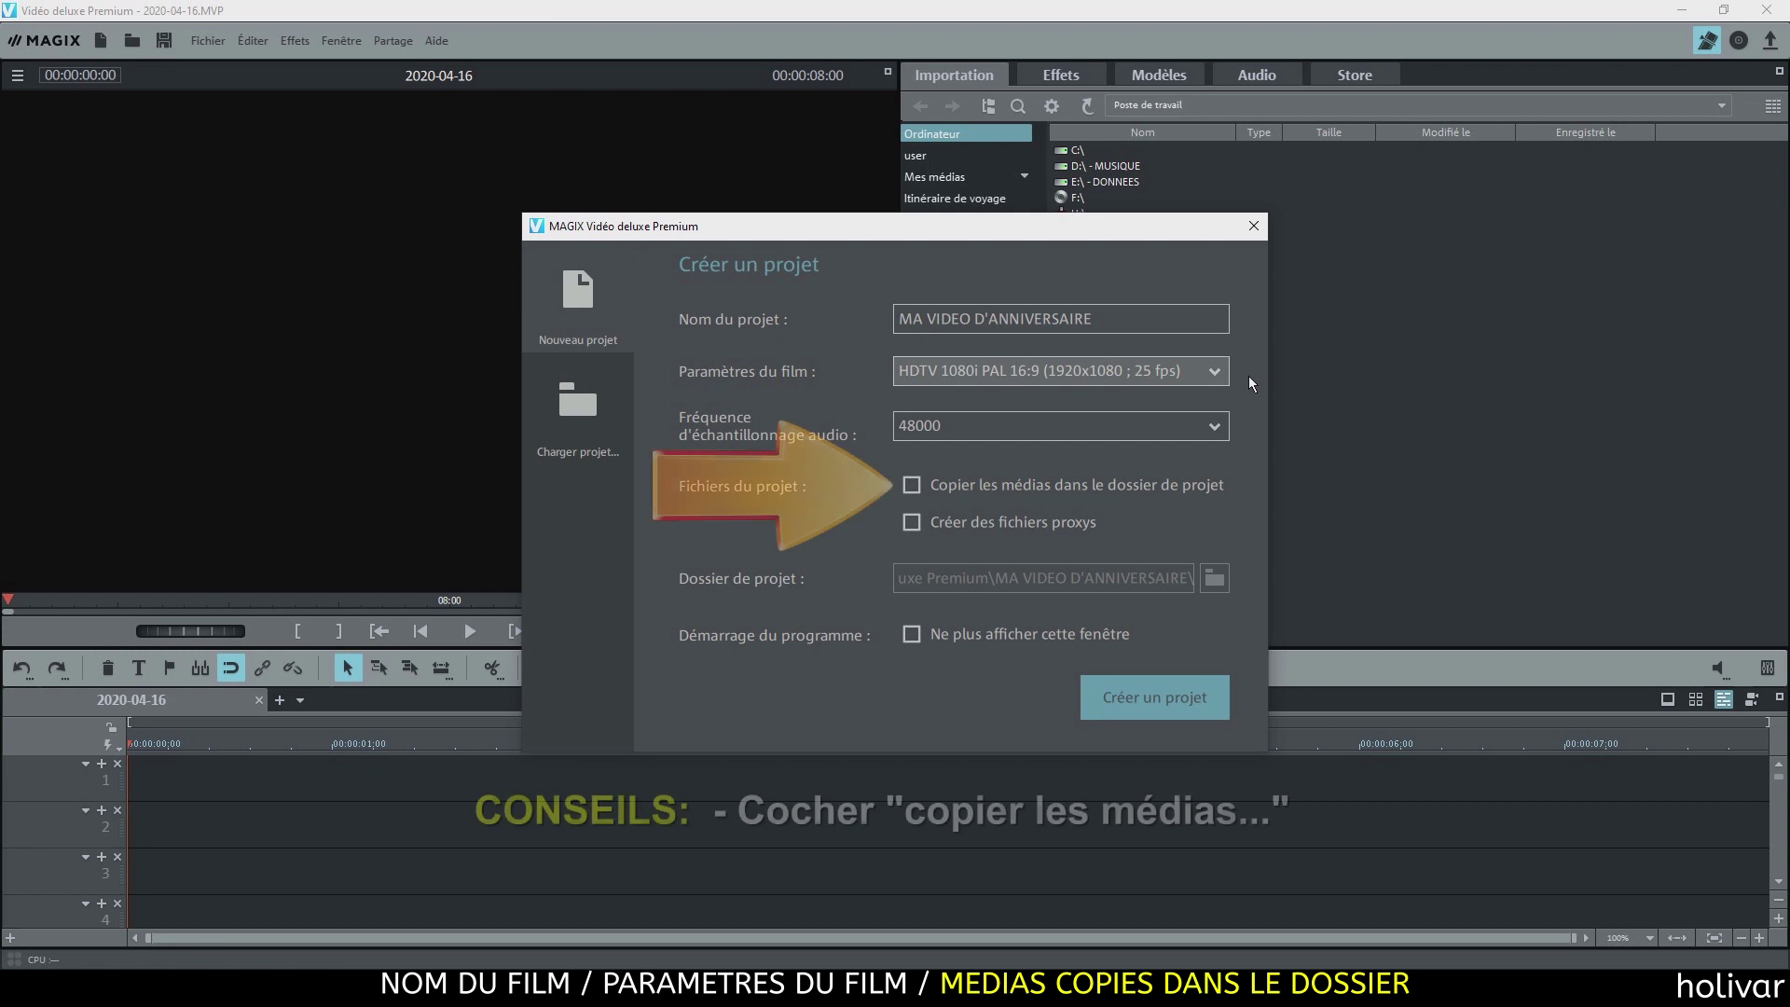
Create the project with media copied into its project folder, and save it as MA VIDEO D'ANNIVERSAIRE.
click(999, 486)
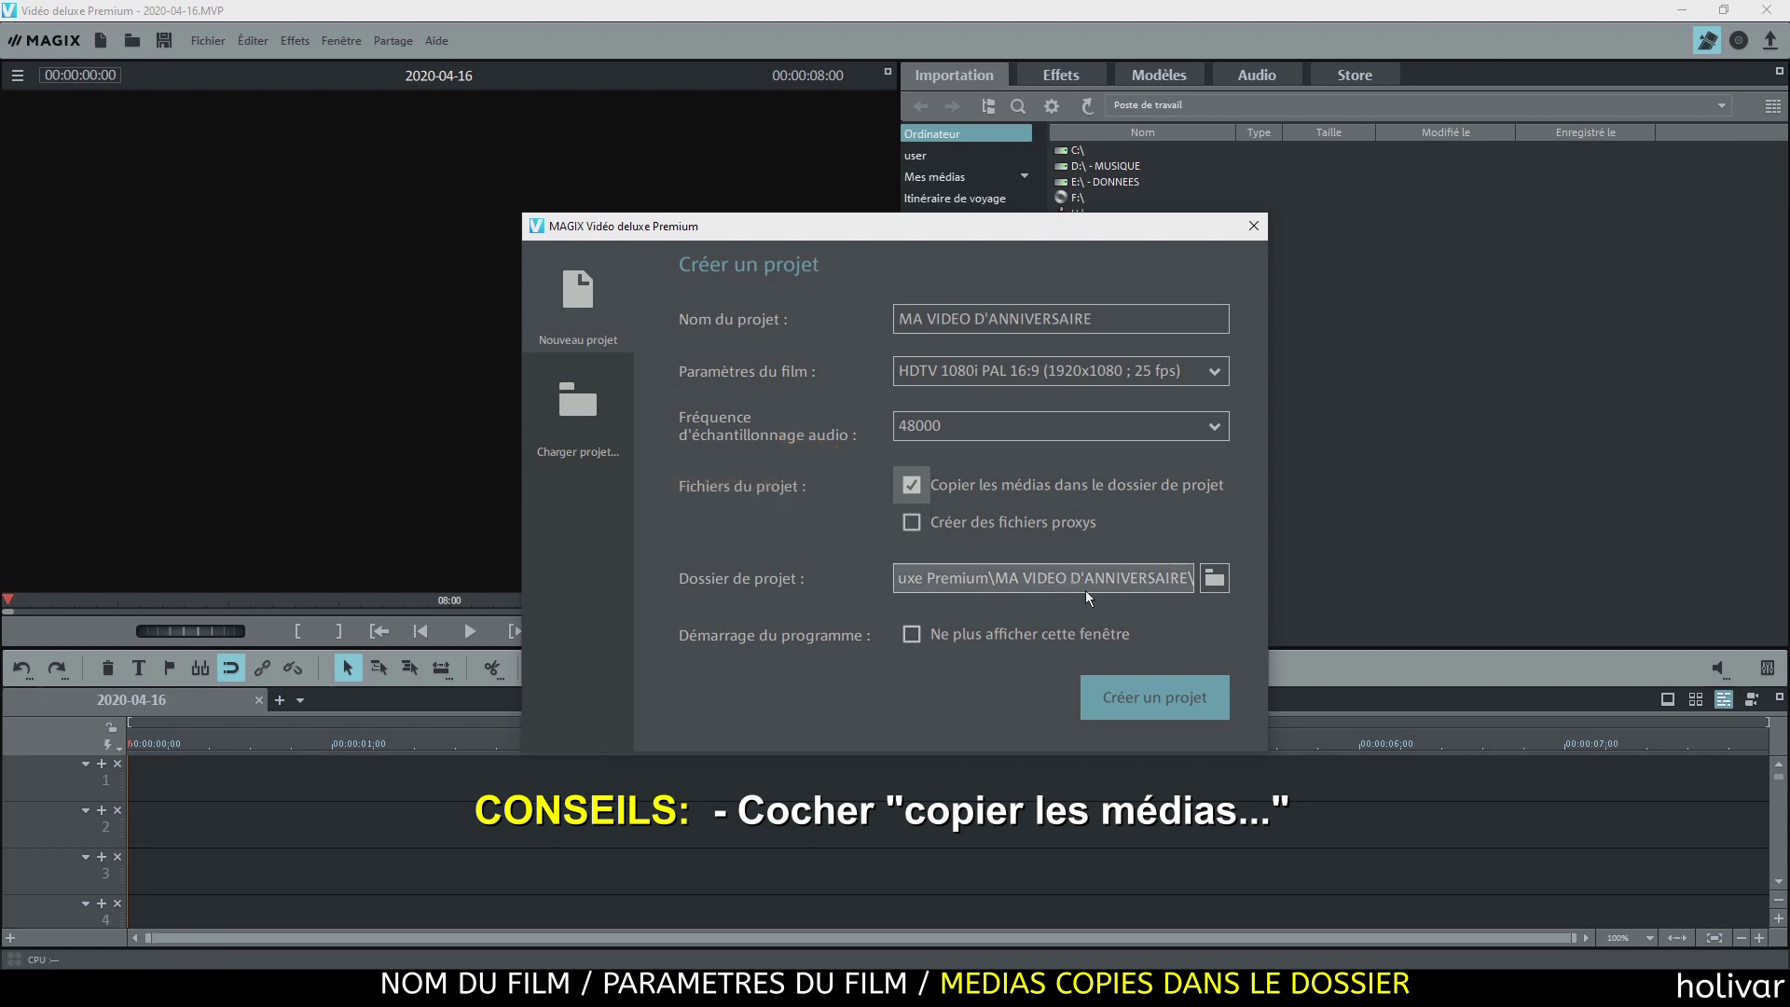
click(1150, 698)
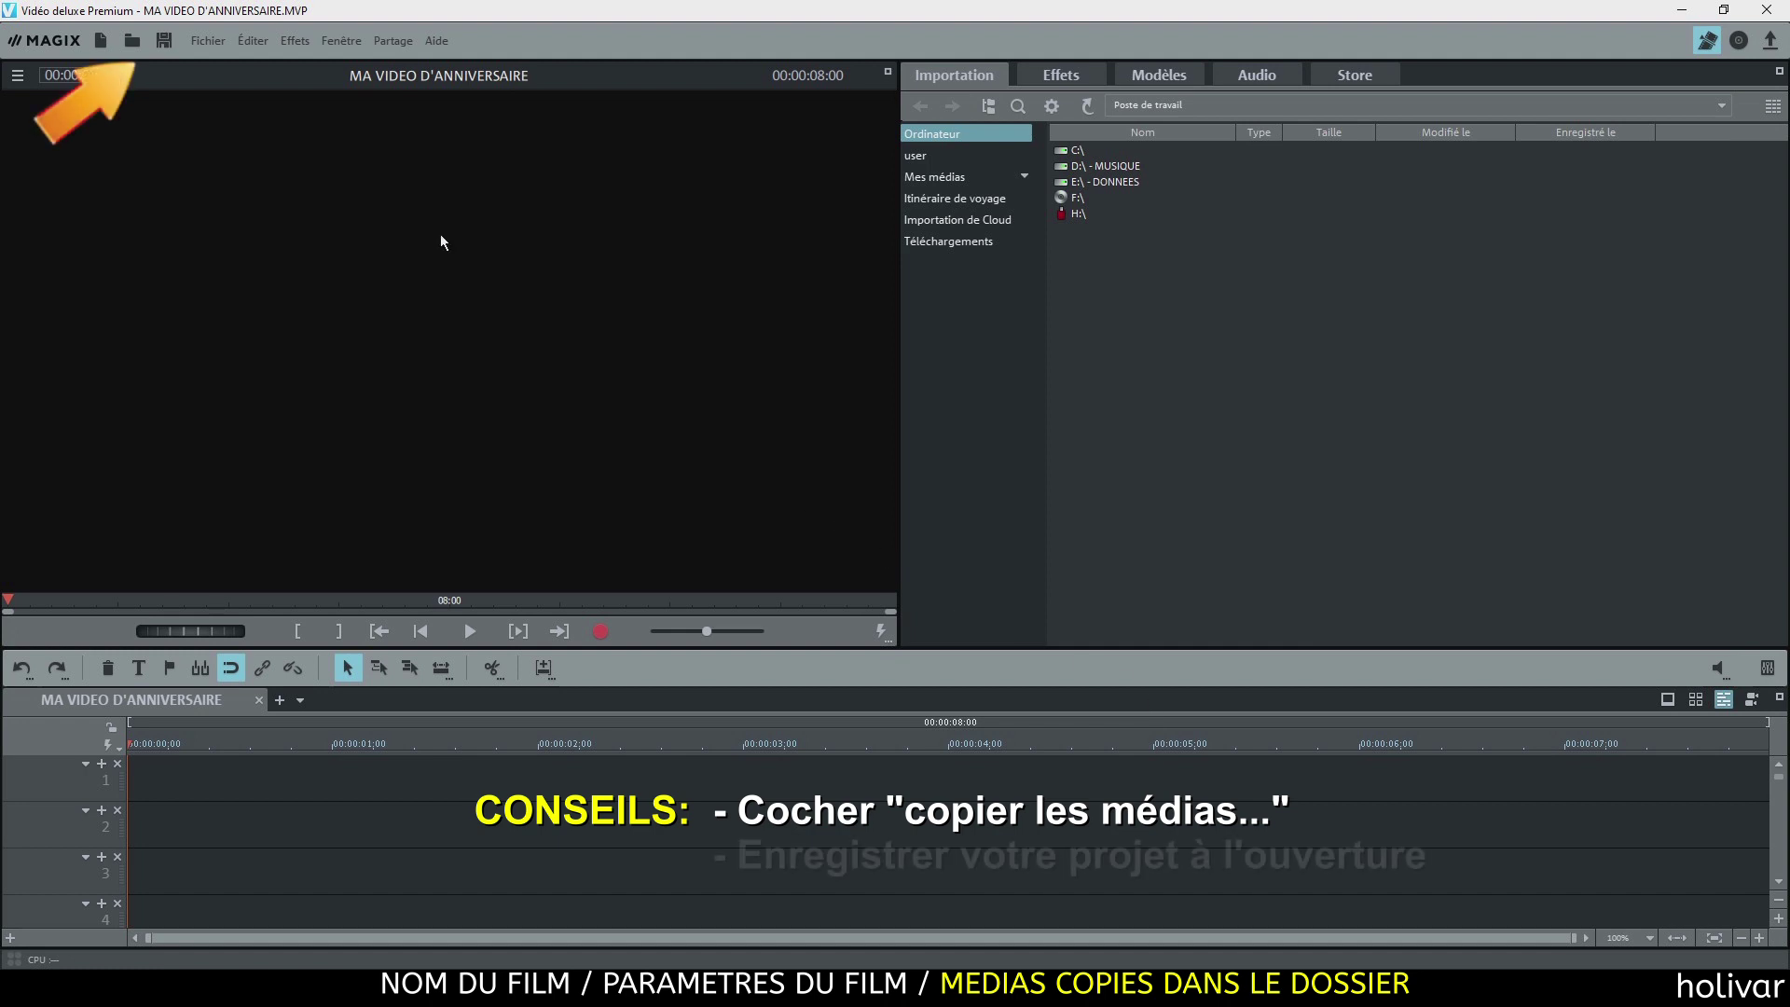
click(158, 41)
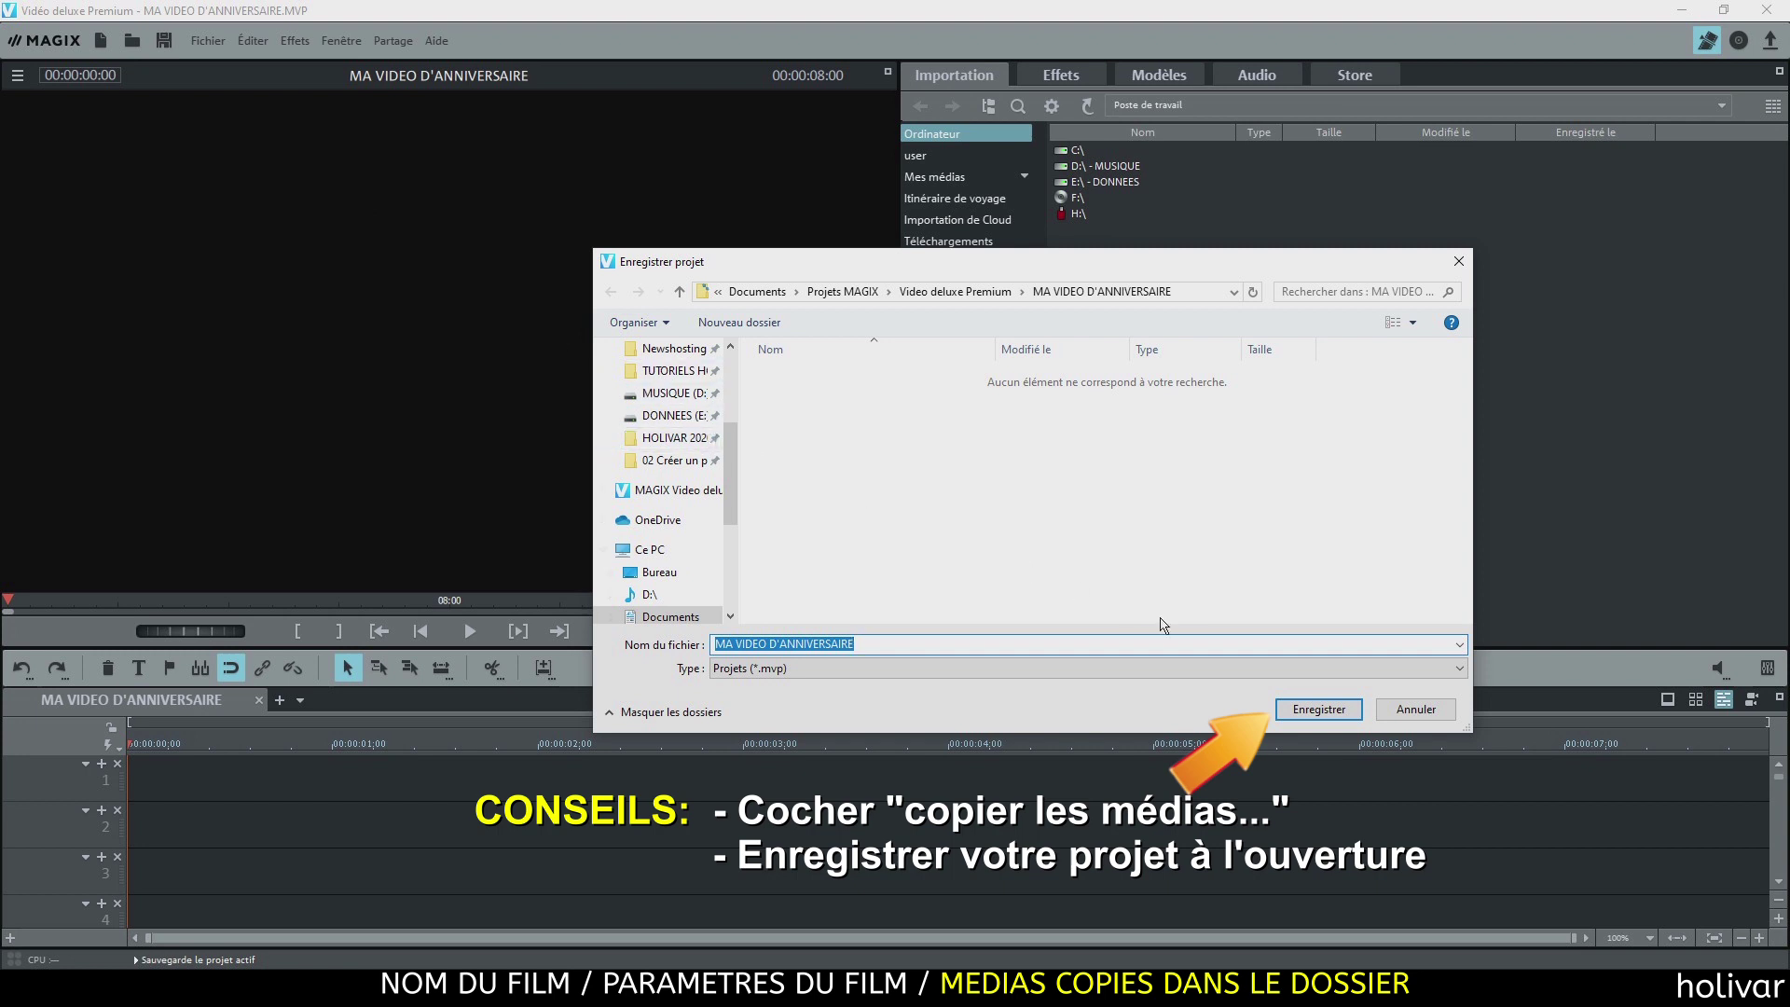
click(1338, 712)
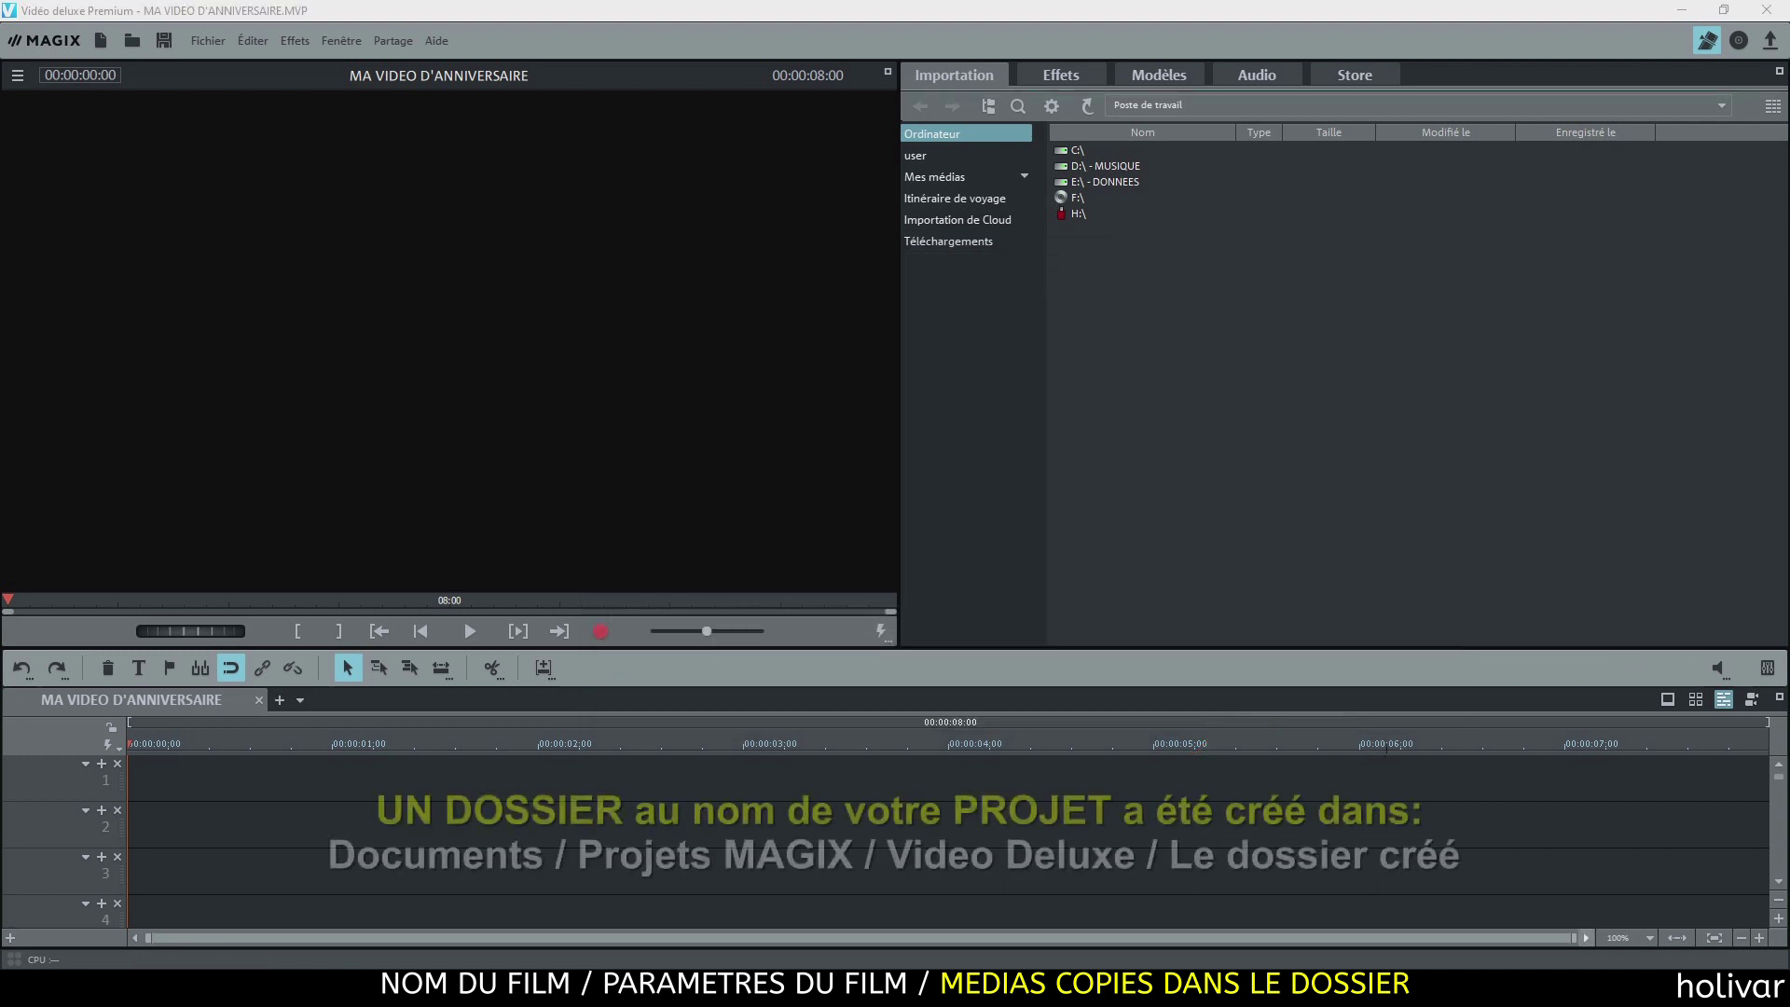
In File Explorer, open the project's folder under Documents > Projets MAGIX > Video deluxe Premium > MA VIDEO D'ANNIVERSAIRE to check its contents.
key(super+e)
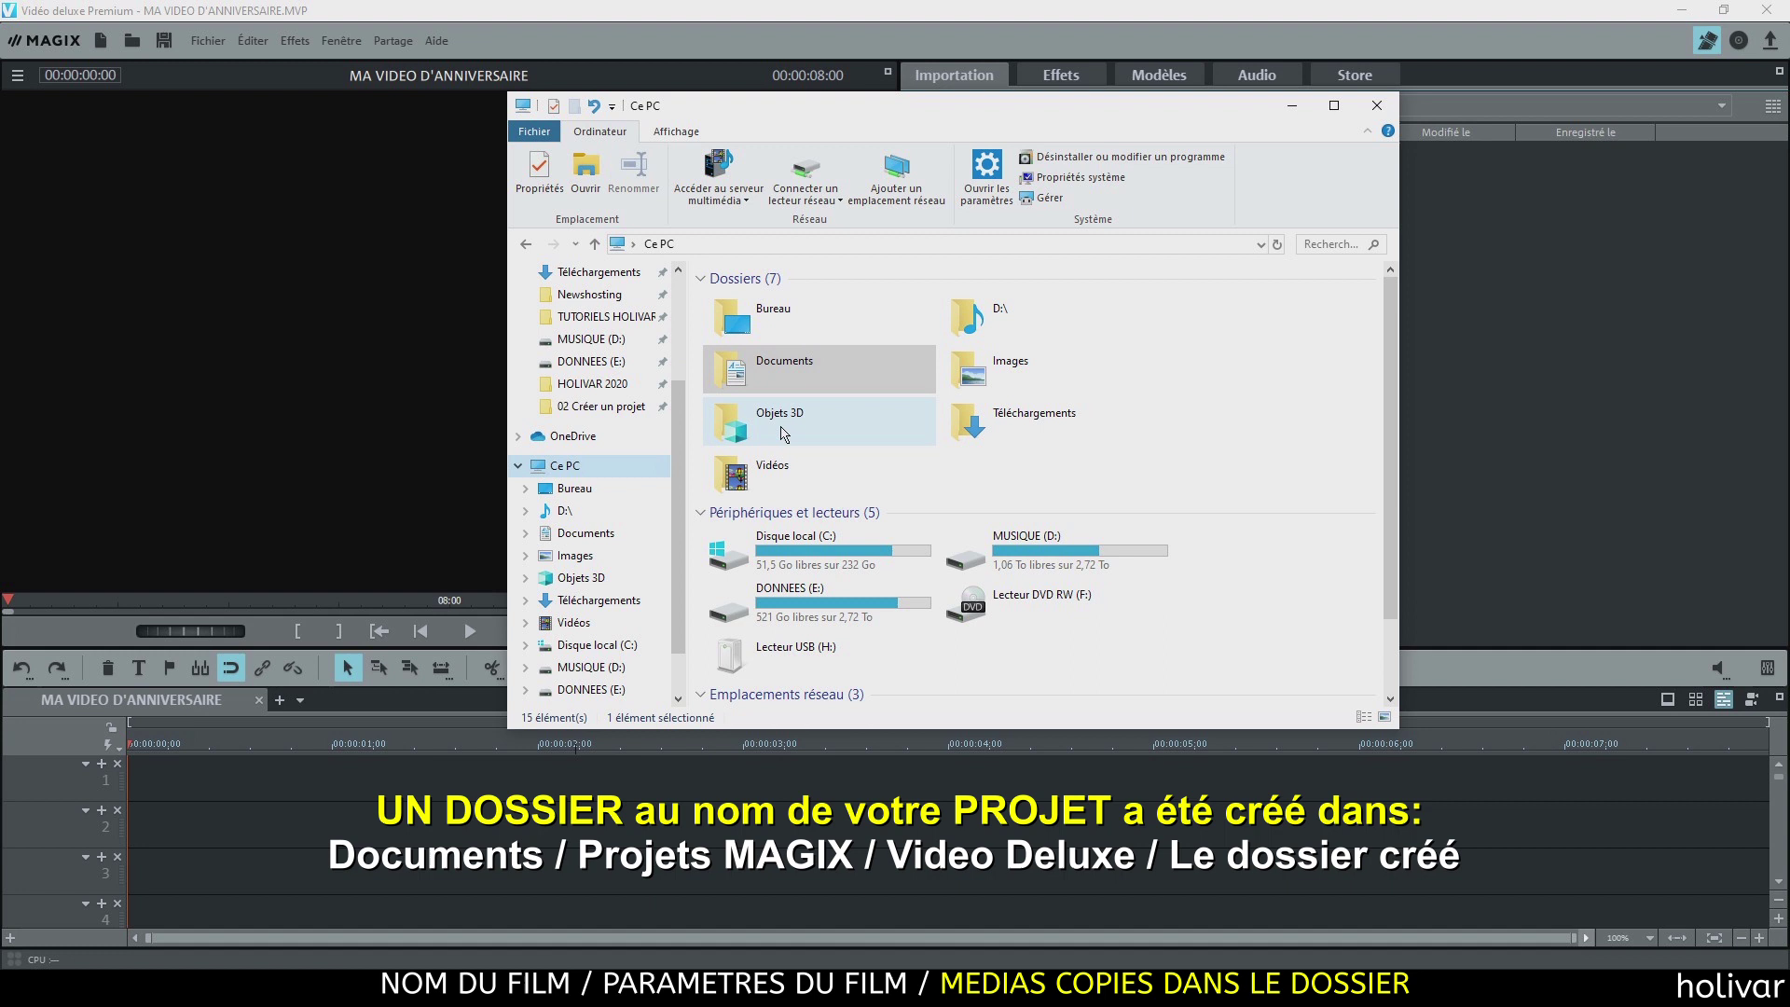
double_click(848, 387)
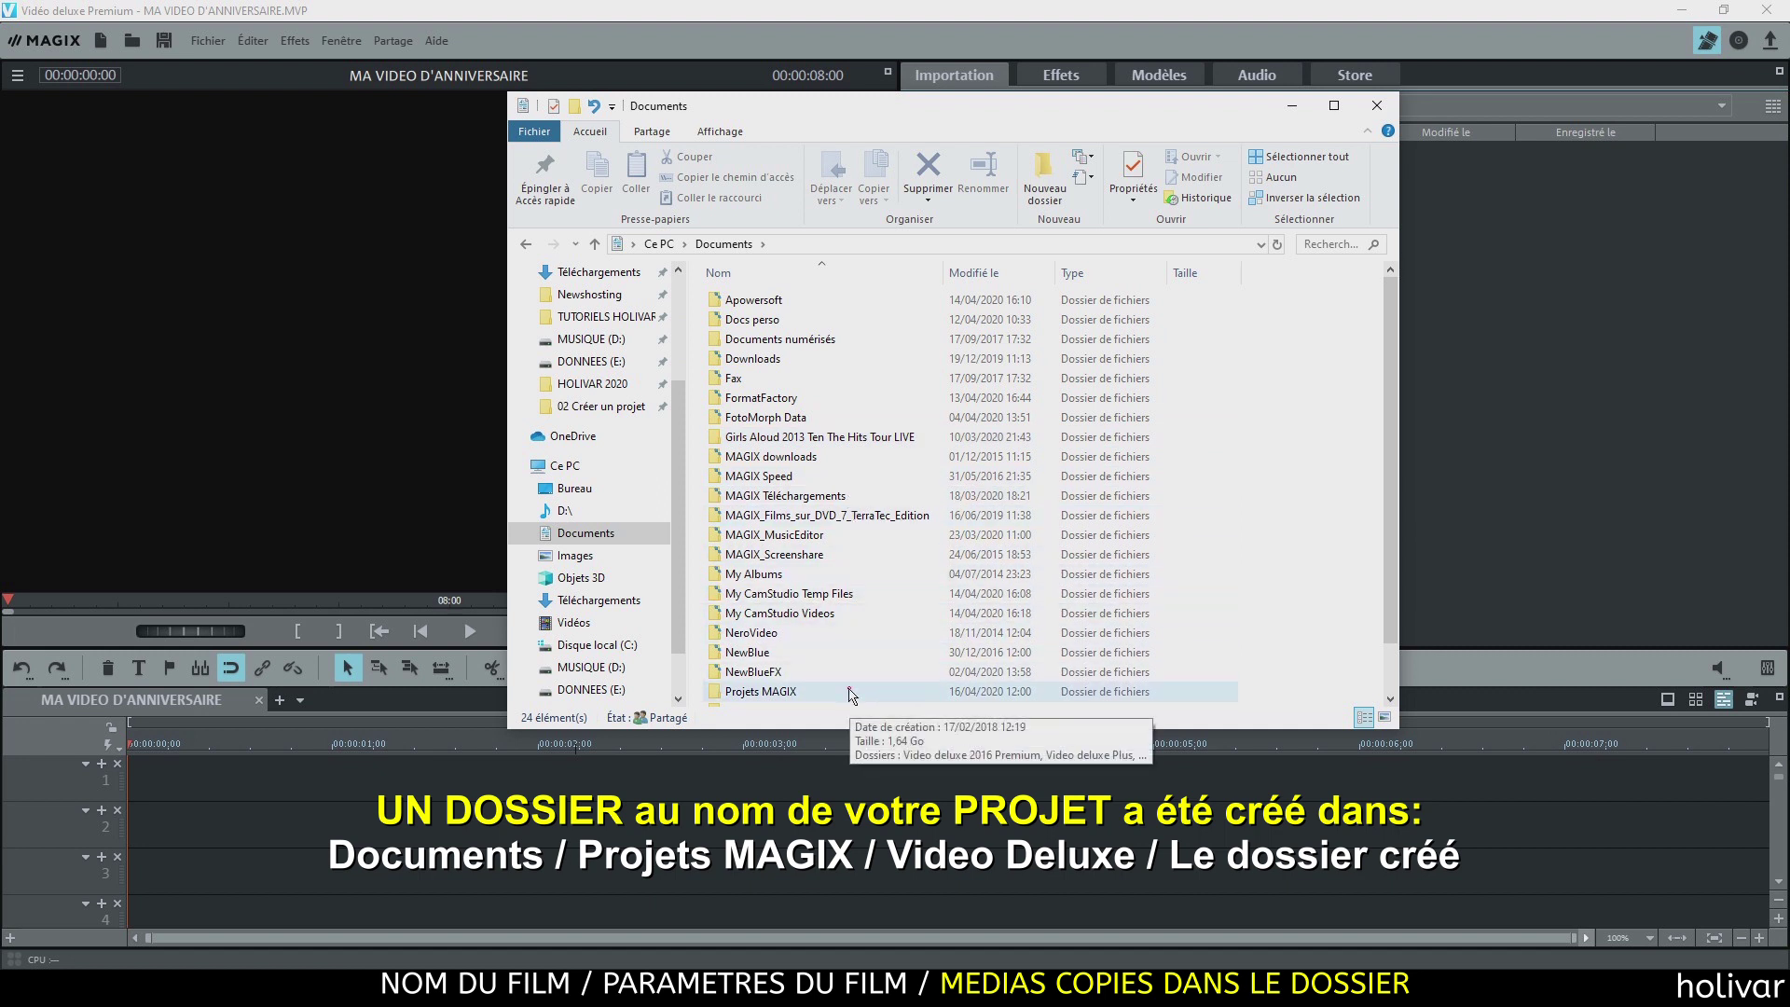
double_click(761, 692)
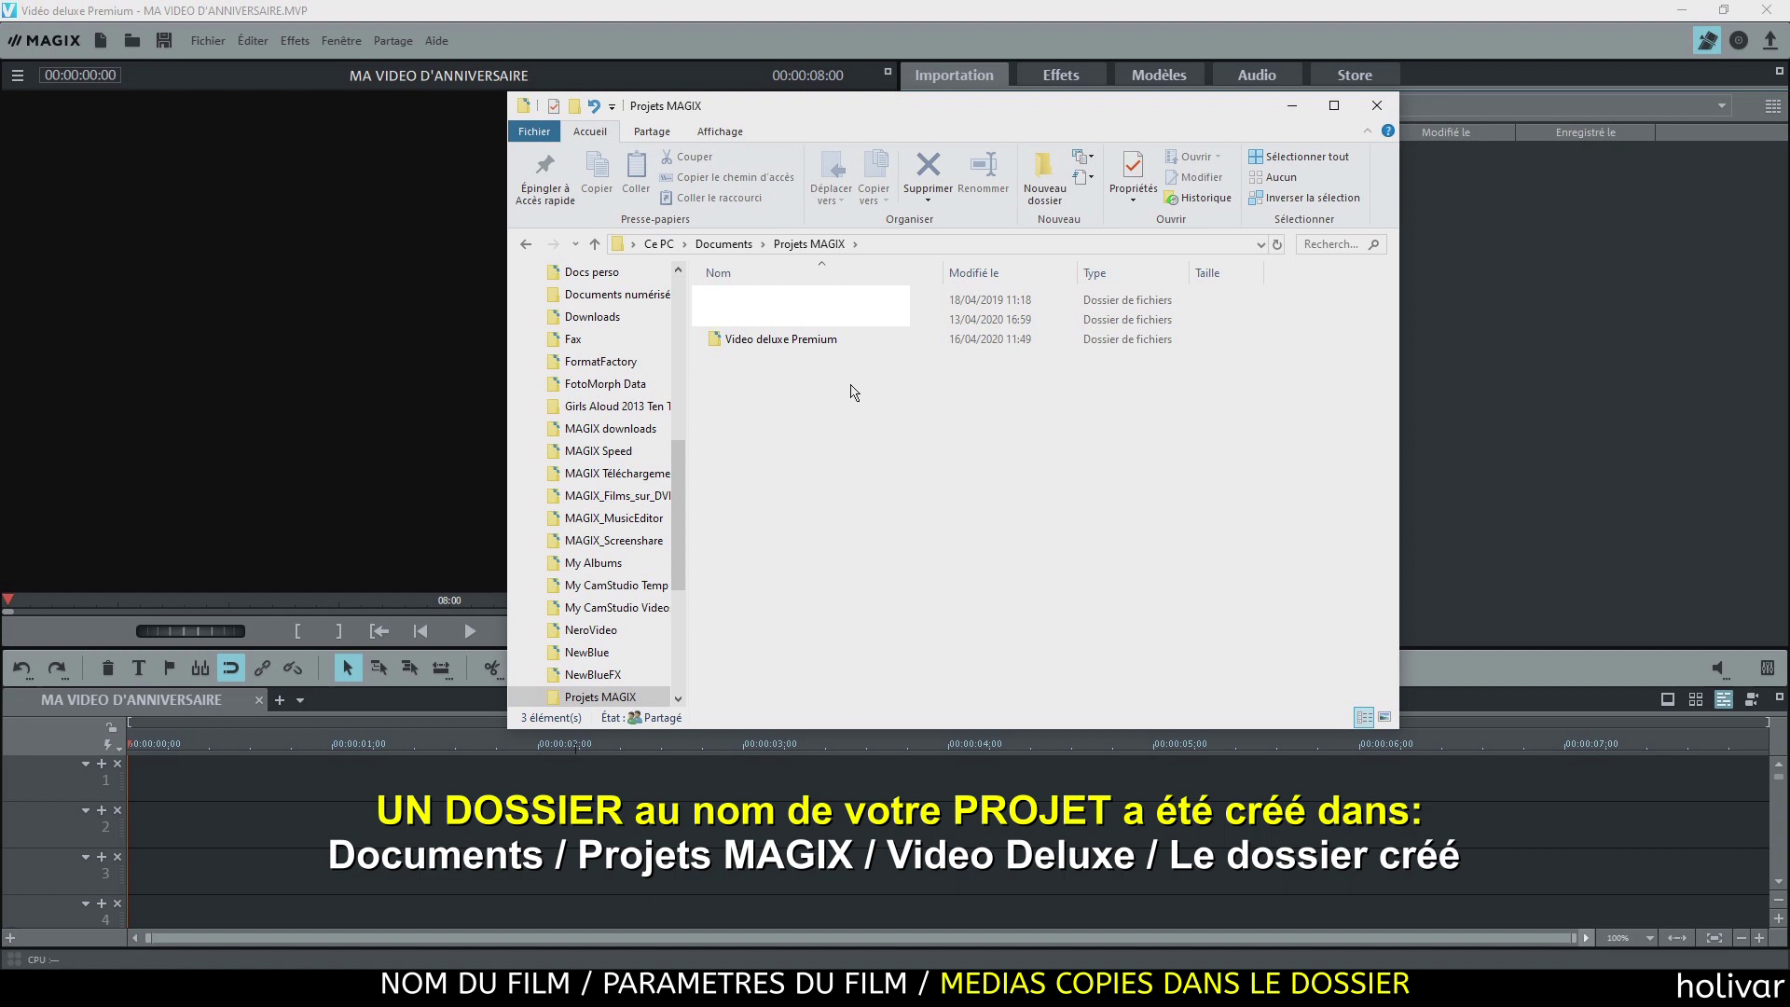
double_click(807, 342)
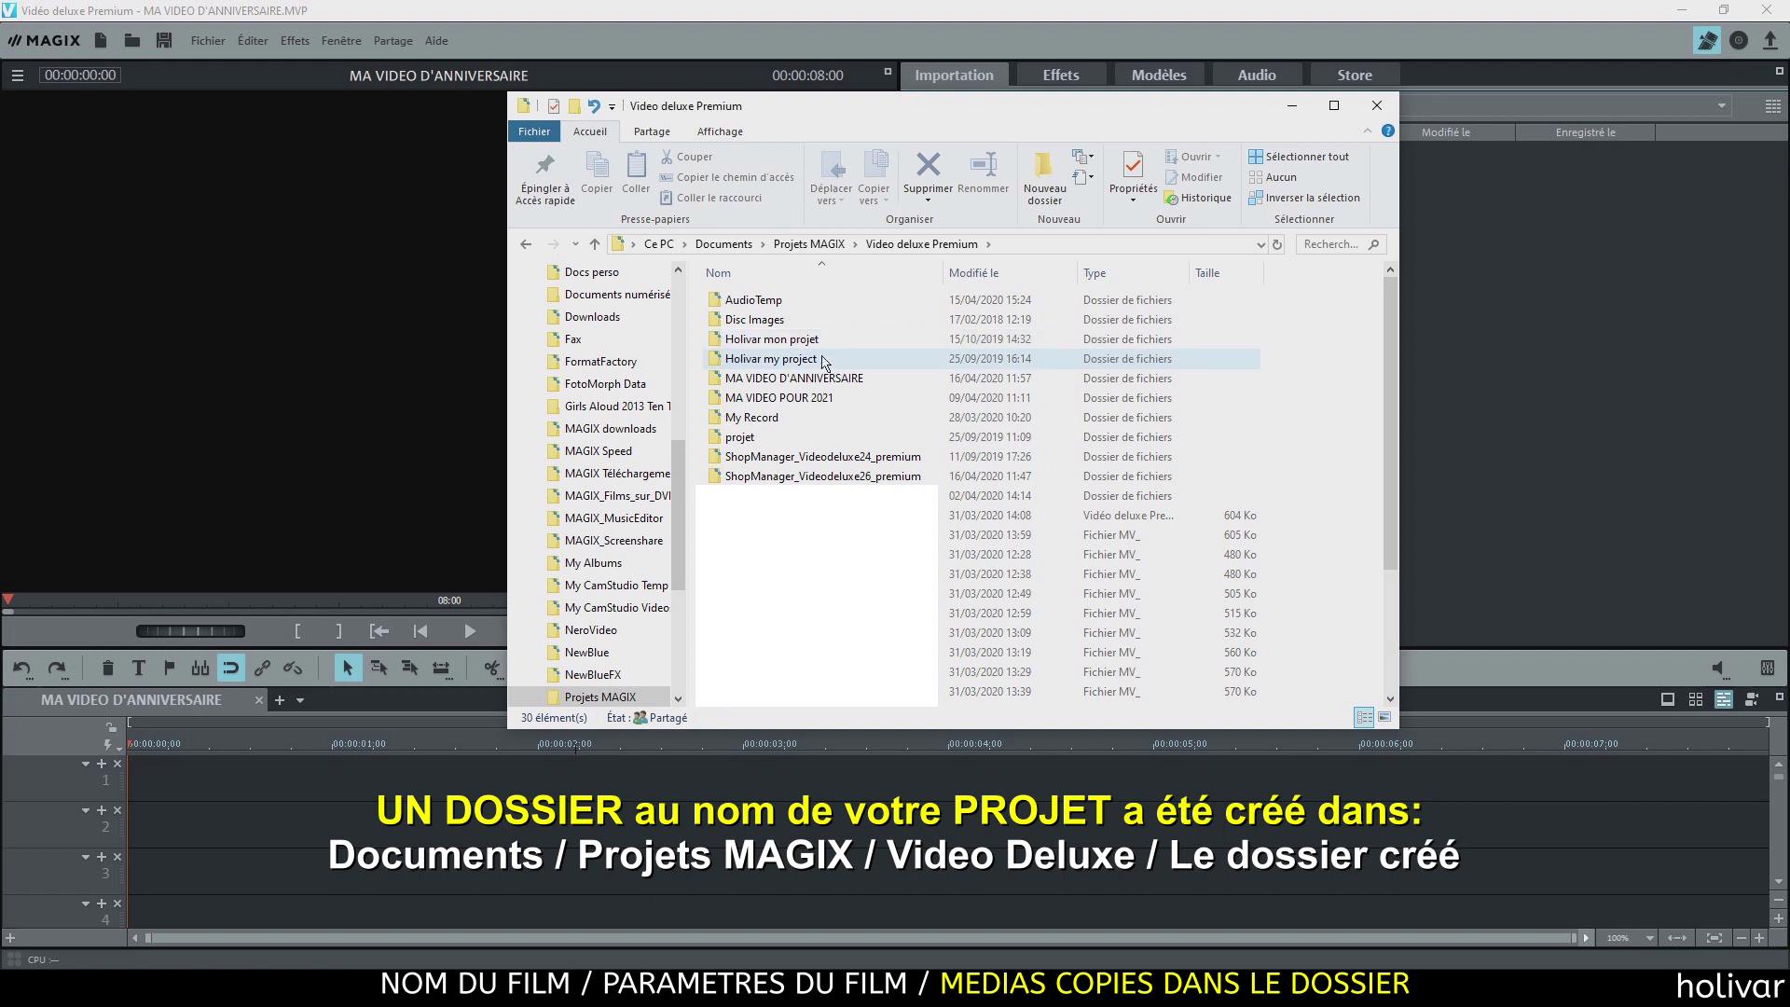
double_click(875, 382)
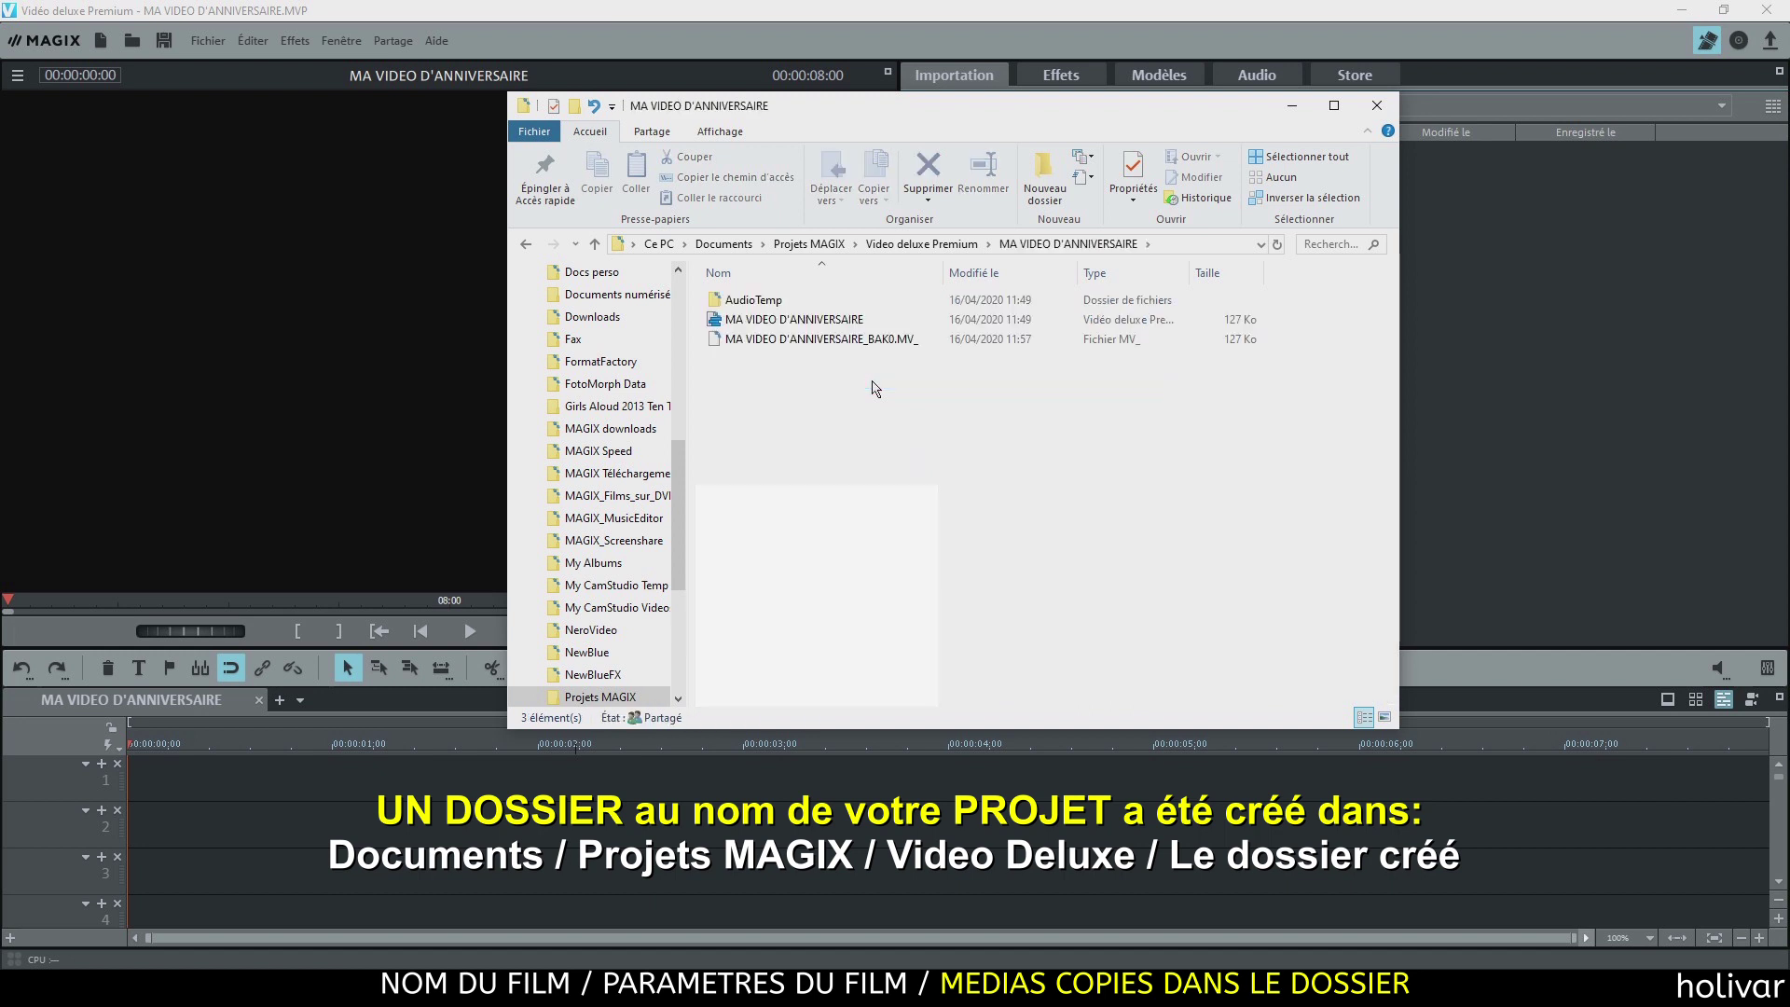